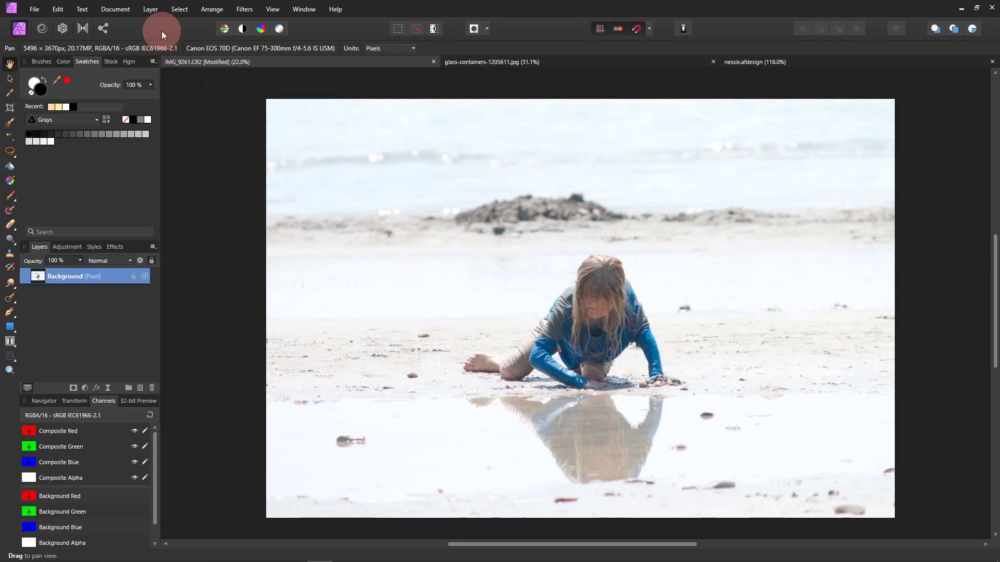
Add a Defringe live filter to the beach photo with Edge Brightness Threshold at 87%.
{"action": "left_click", "coordinate": [151, 9]}
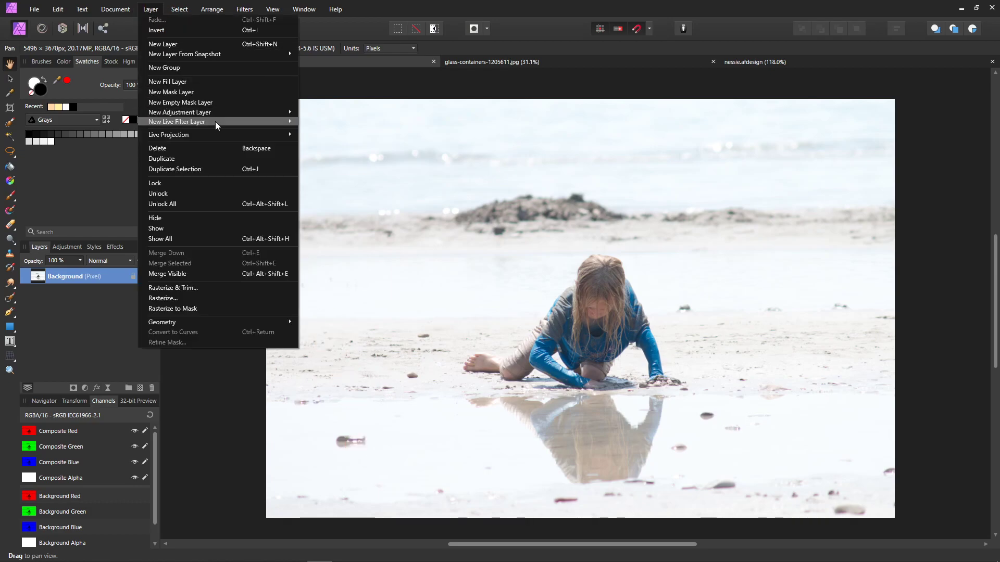
{"action": "mouse_move", "coordinate": [214, 121]}
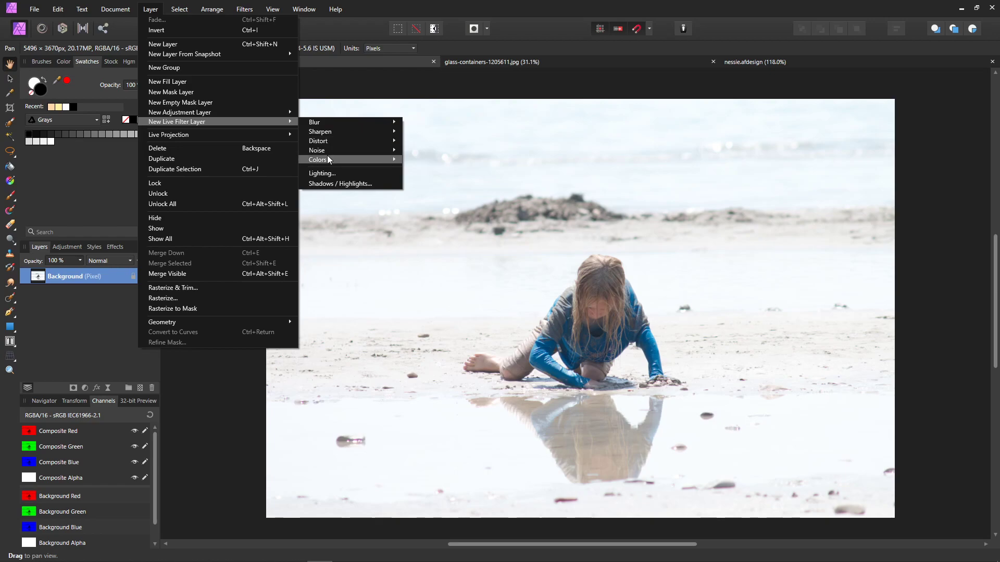
{"action": "mouse_move", "coordinate": [328, 156]}
{"action": "left_click", "coordinate": [442, 181]}
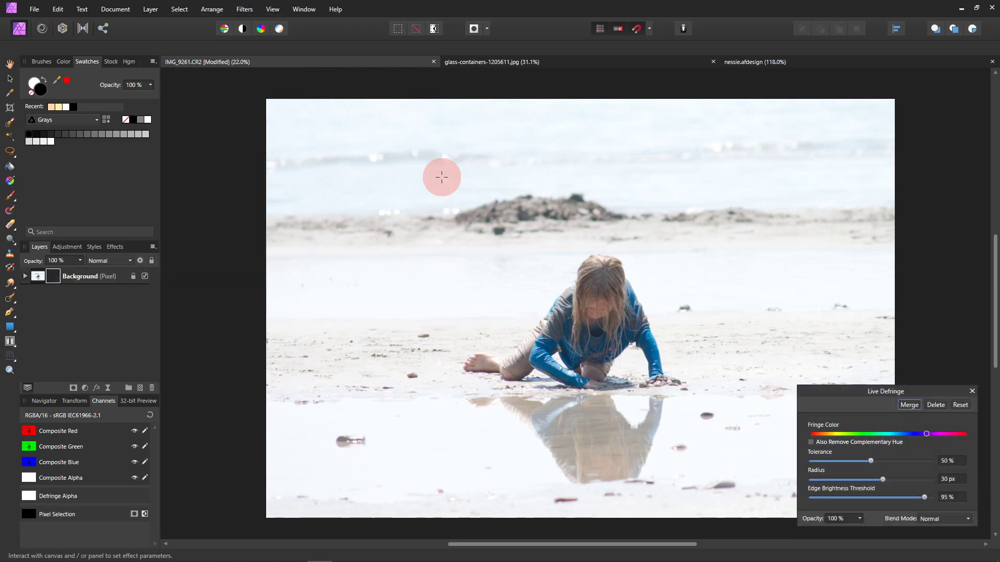
{"action": "left_click_drag", "start_coordinate": [874, 391], "coordinate": [316, 217]}
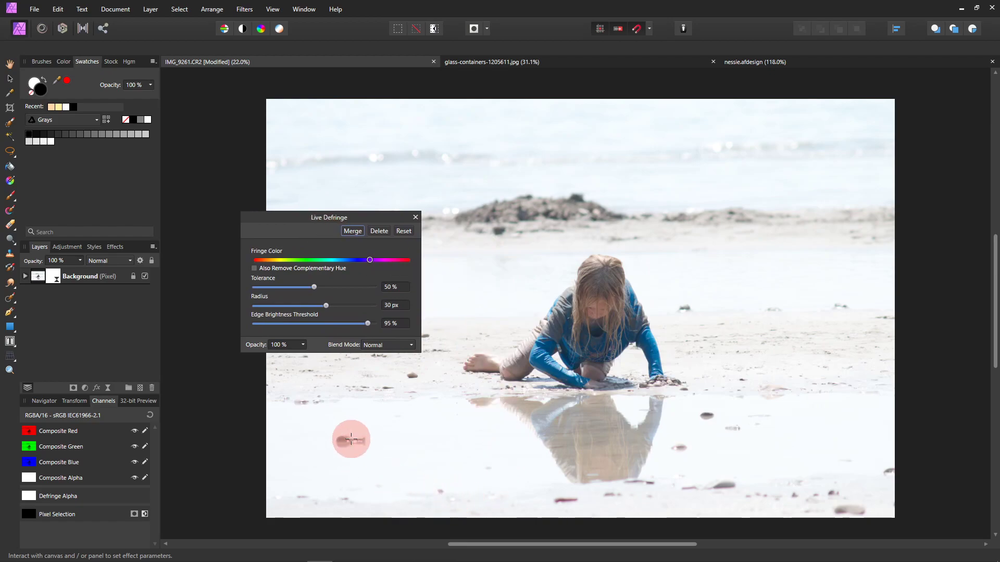
{"action": "left_click", "coordinate": [369, 259]}
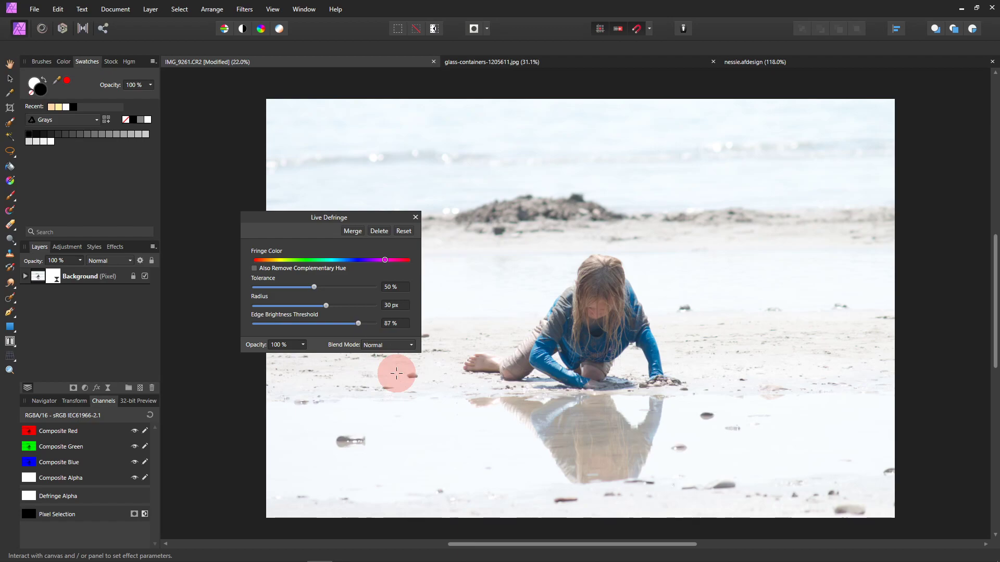
{"action": "left_click", "coordinate": [415, 217]}
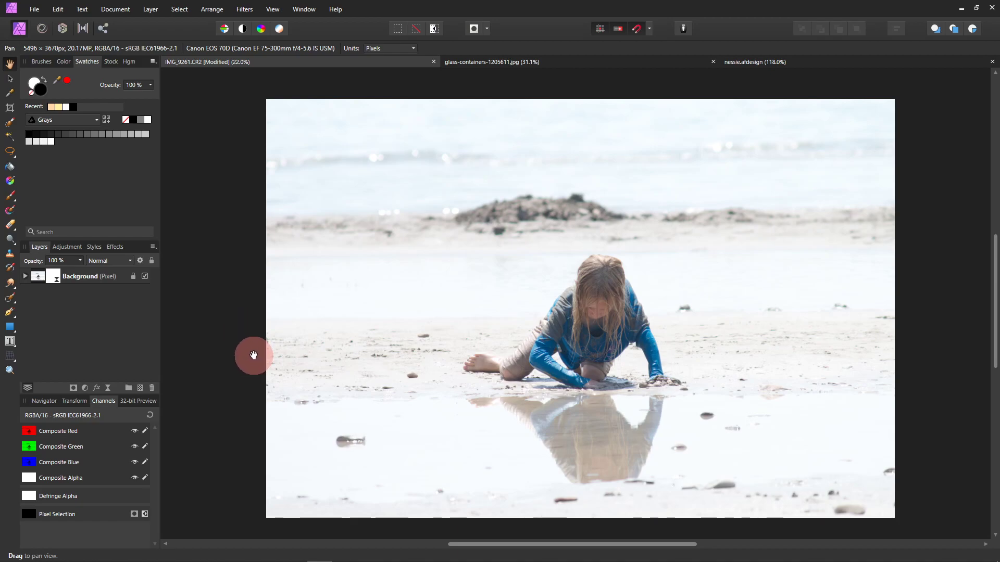
In the glass-containers image, brush a selection over the glass jar, including its rim.
{"action": "left_click", "coordinate": [530, 62]}
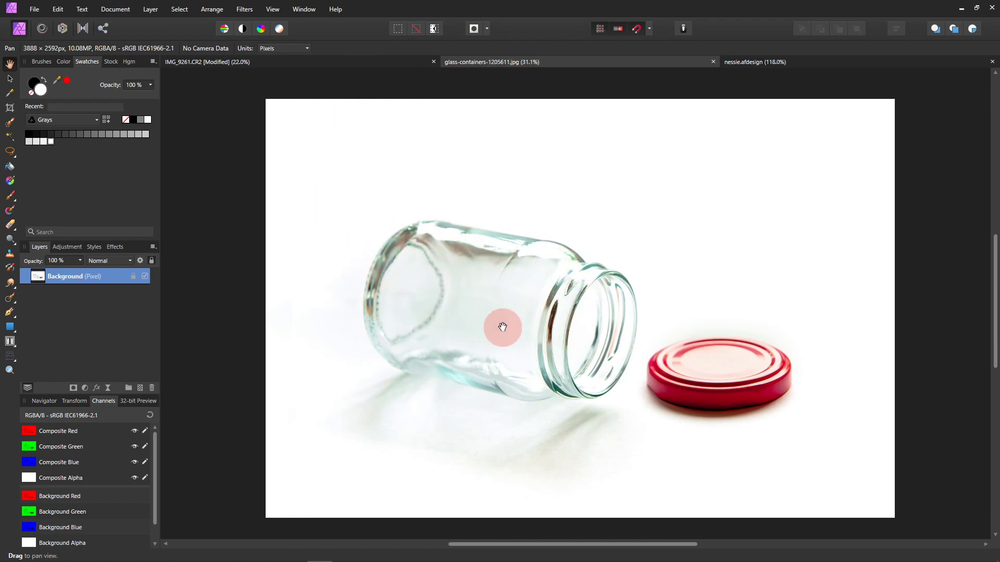
{"action": "left_click", "coordinate": [9, 124]}
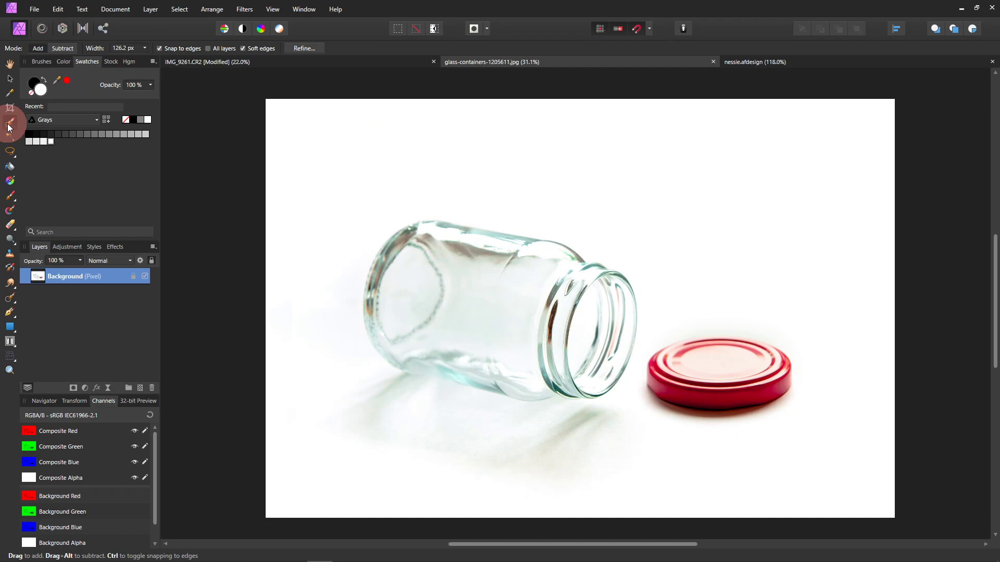
{"action": "mouse_move", "coordinate": [384, 245]}
{"action": "left_mouse_down"}
{"action": "mouse_move", "coordinate": [429, 247]}
{"action": "mouse_move", "coordinate": [402, 298]}
{"action": "mouse_move", "coordinate": [424, 328]}
{"action": "mouse_move", "coordinate": [496, 284]}
{"action": "mouse_move", "coordinate": [547, 338]}
{"action": "mouse_move", "coordinate": [582, 320]}
{"action": "mouse_move", "coordinate": [589, 351]}
{"action": "mouse_move", "coordinate": [577, 289]}
{"action": "mouse_move", "coordinate": [546, 264]}
{"action": "mouse_move", "coordinate": [474, 246]}
{"action": "mouse_move", "coordinate": [411, 249]}
{"action": "mouse_move", "coordinate": [392, 269]}
{"action": "mouse_move", "coordinate": [382, 338]}
{"action": "mouse_move", "coordinate": [423, 356]}
{"action": "mouse_move", "coordinate": [534, 382]}
{"action": "mouse_move", "coordinate": [584, 366]}
{"action": "mouse_move", "coordinate": [593, 373]}
{"action": "mouse_move", "coordinate": [607, 350]}
{"action": "mouse_move", "coordinate": [596, 279]}
{"action": "mouse_move", "coordinate": [614, 302]}
{"action": "mouse_move", "coordinate": [611, 330]}
{"action": "mouse_move", "coordinate": [564, 297]}
{"action": "left_mouse_up"}
{"action": "scroll", "coordinate": [565, 297], "scroll_direction": "up", "scroll_amount": 2}
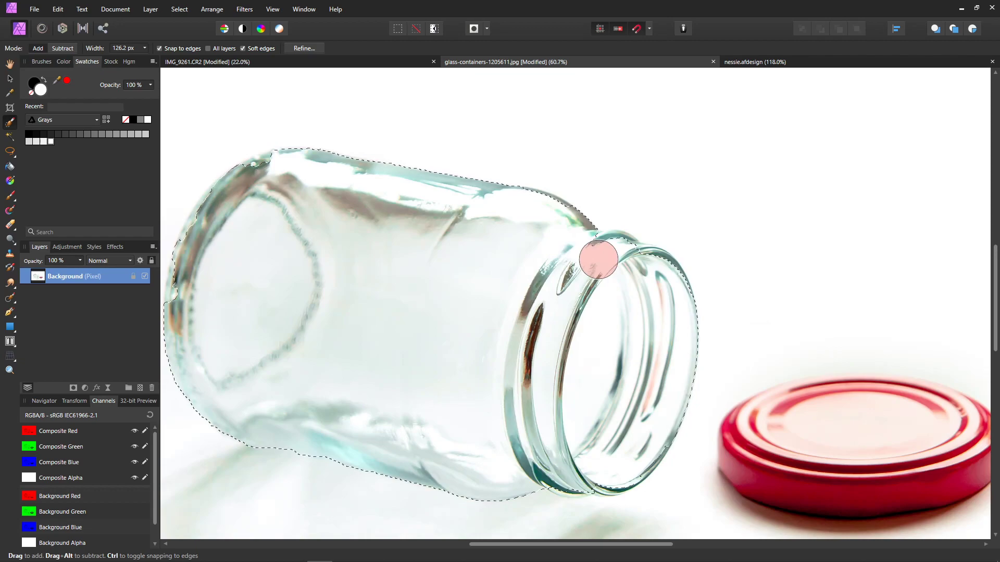
{"action": "mouse_move", "coordinate": [598, 258]}
{"action": "left_mouse_down"}
{"action": "mouse_move", "coordinate": [652, 275]}
{"action": "mouse_move", "coordinate": [638, 258]}
{"action": "mouse_move", "coordinate": [589, 248]}
{"action": "left_mouse_up"}
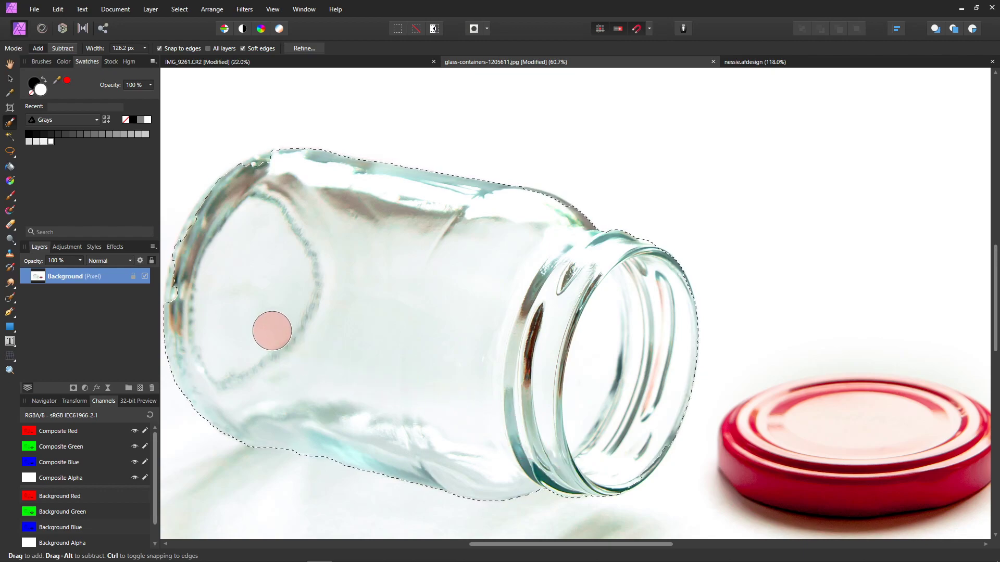
{"action": "scroll", "coordinate": [271, 328], "scroll_direction": "left", "scroll_amount": 5}
{"action": "scroll", "coordinate": [270, 328], "scroll_direction": "up", "scroll_amount": 2}
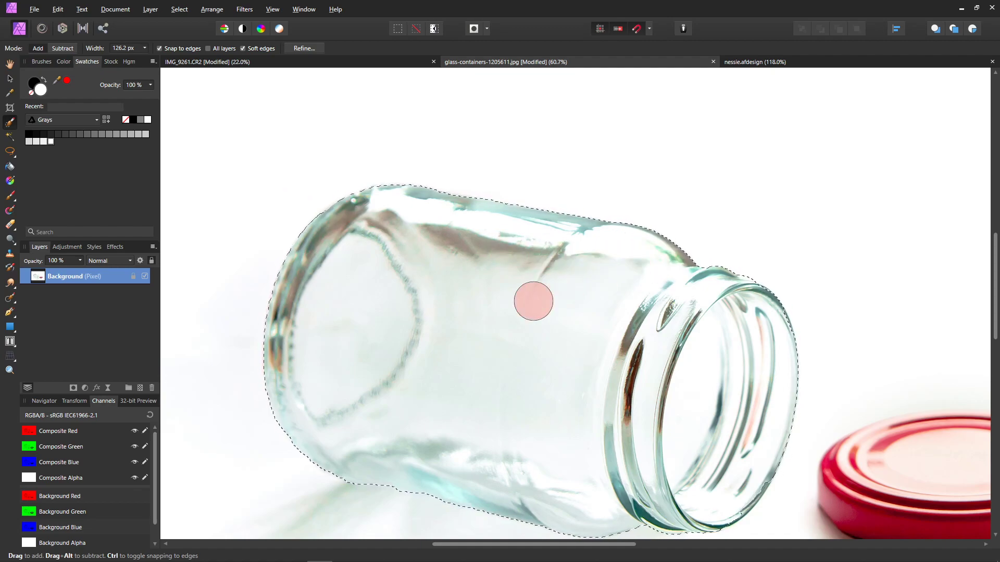
Copy the selected jar onto its own layer, deselect, and paste it into the beach photo.
{"action": "key", "text": "ctrl+j"}
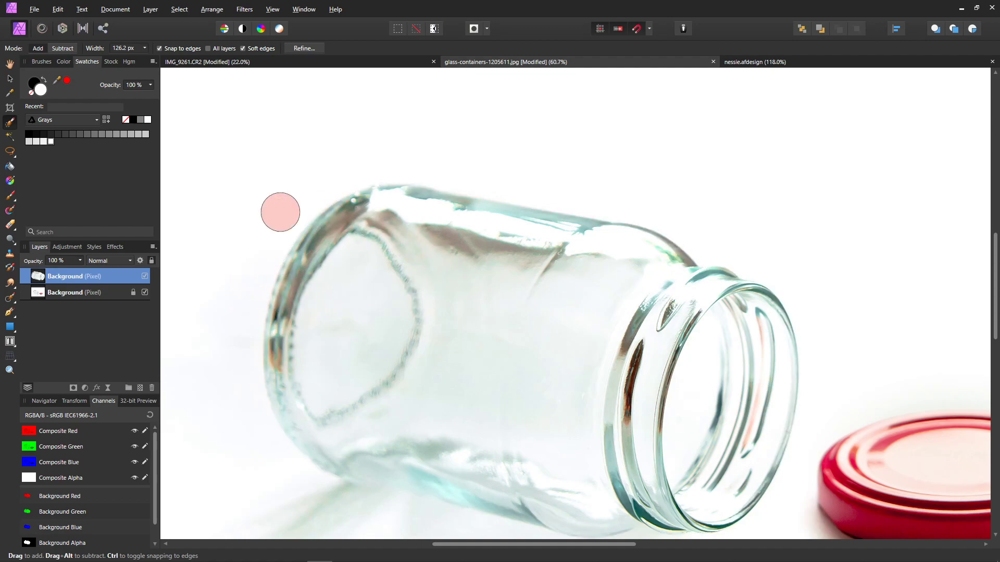
{"action": "key", "text": "ctrl+d"}
{"action": "right_click", "coordinate": [40, 279]}
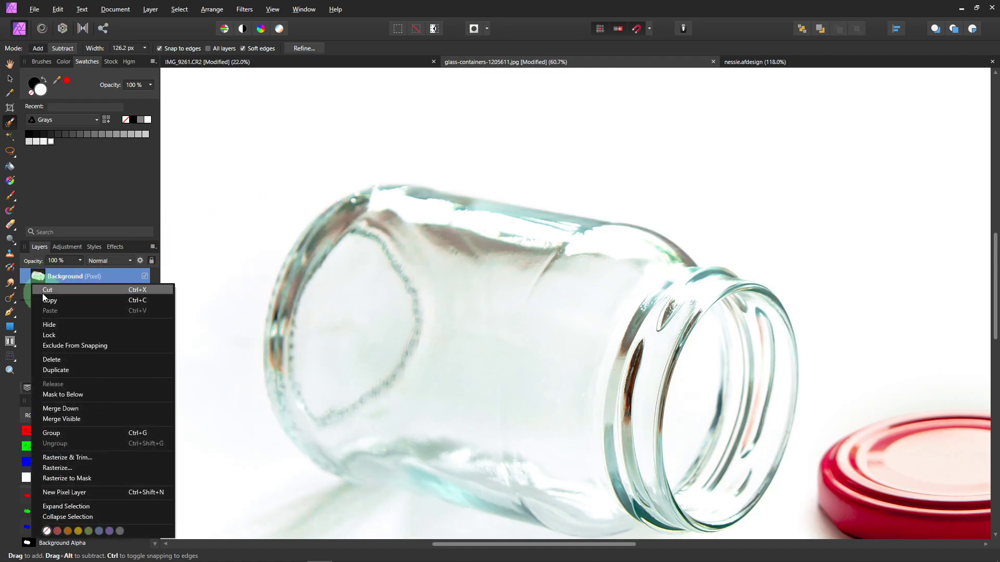
{"action": "key", "text": "Escape"}
{"action": "left_click", "coordinate": [267, 66]}
{"action": "key", "text": "h"}
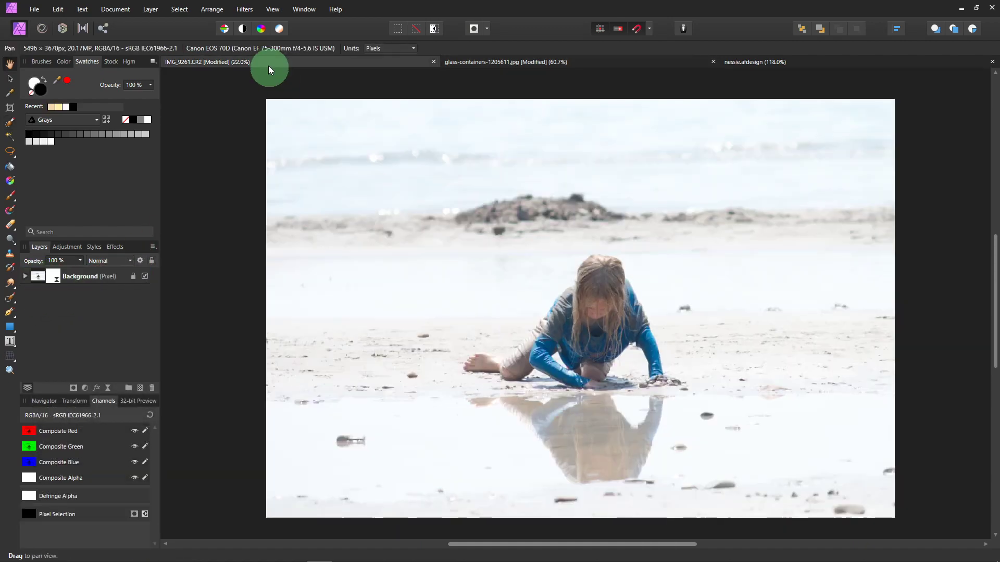
{"action": "key", "text": "ctrl+v"}
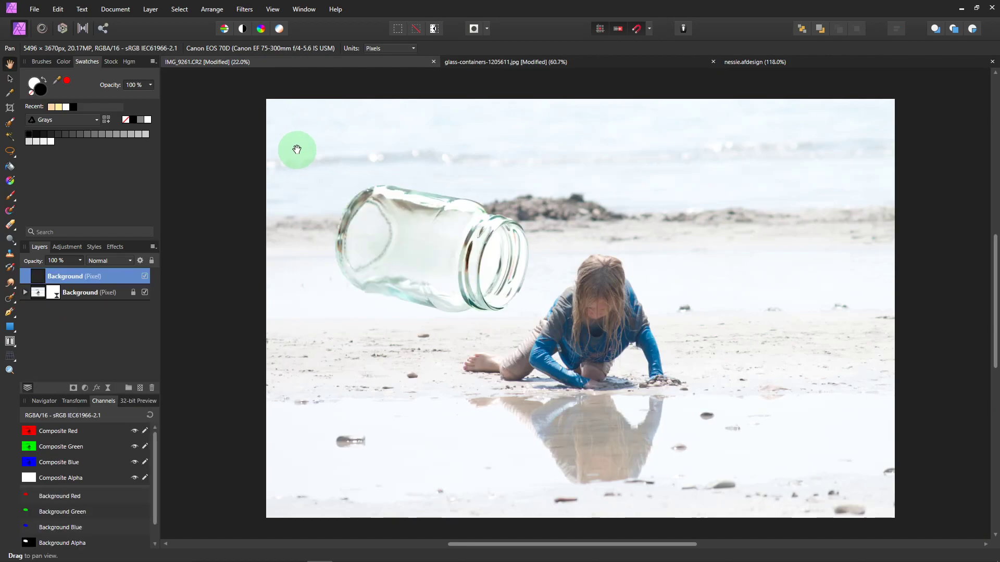
Flip the jar horizontally, tilt it clockwise and shrink it beside the girl's hand.
{"action": "left_click", "coordinate": [10, 79]}
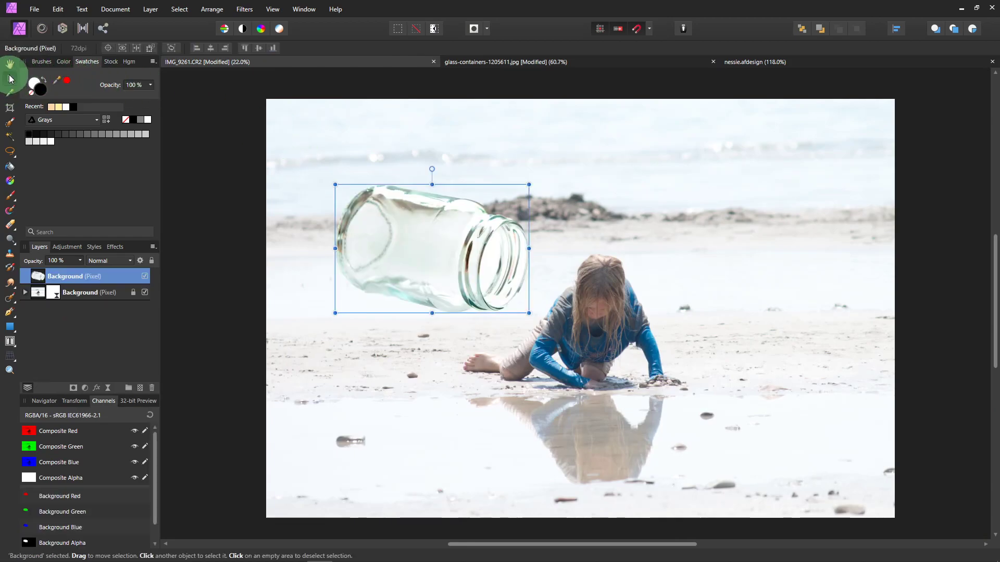
{"action": "left_click", "coordinate": [211, 10]}
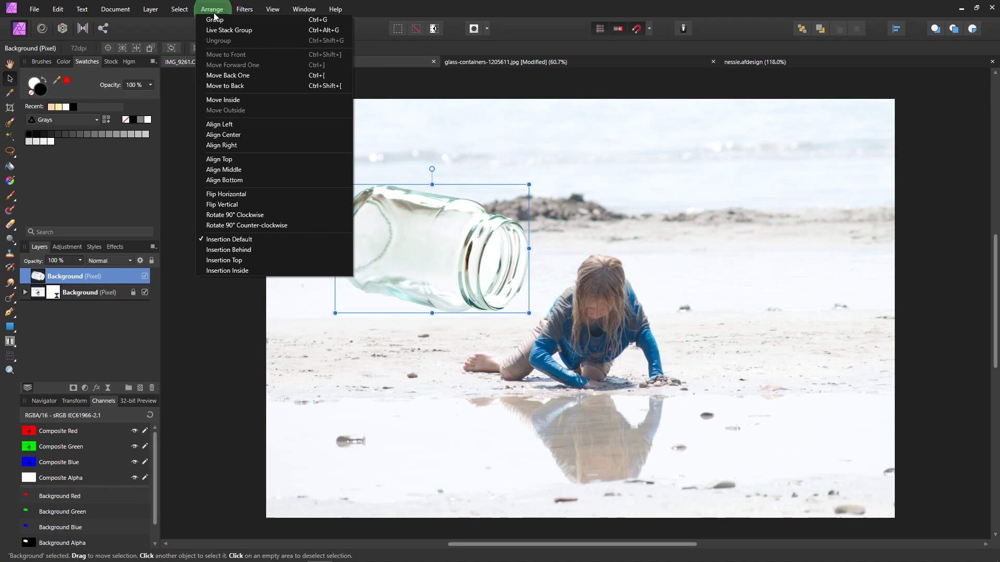
{"action": "left_click", "coordinate": [258, 193]}
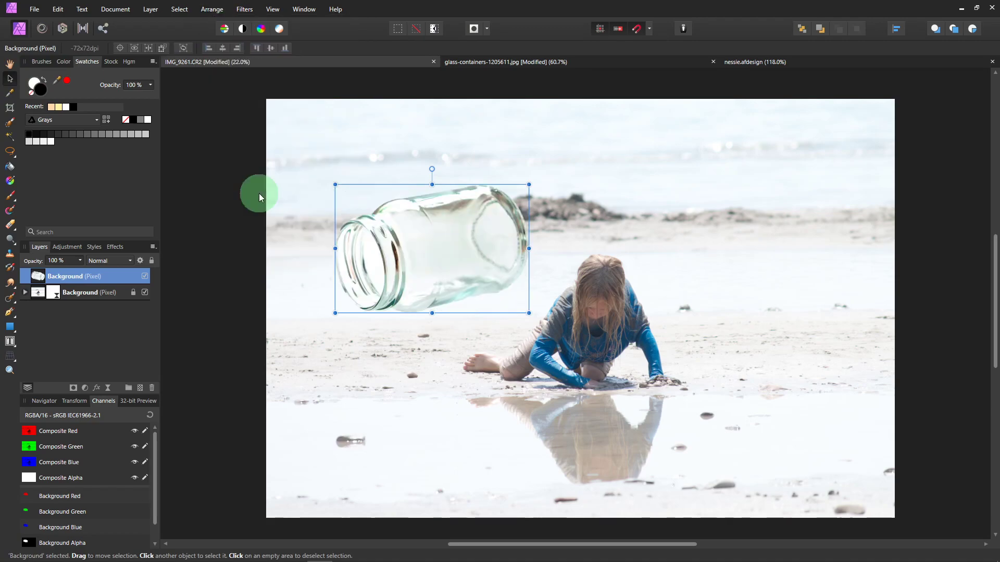
{"action": "left_click_drag", "start_coordinate": [432, 170], "coordinate": [442, 168]}
{"action": "left_click_drag", "start_coordinate": [344, 173], "coordinate": [582, 327]}
{"action": "scroll", "coordinate": [616, 385], "scroll_direction": "up", "scroll_amount": 3}
{"action": "left_click", "coordinate": [418, 355]}
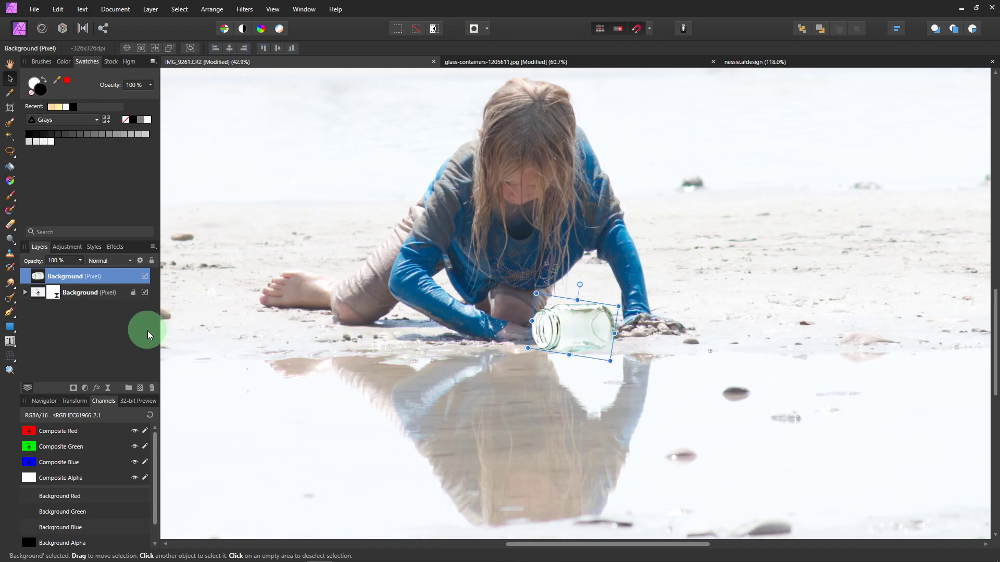
Add a mask to the jar layer and brush along its base to blend it into the sand.
{"action": "left_click", "coordinate": [73, 388]}
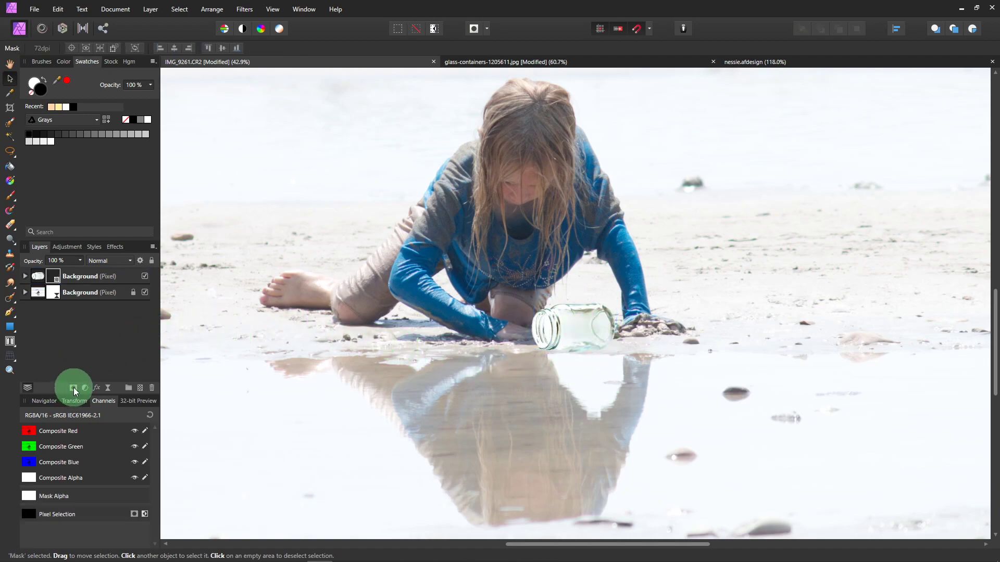
{"action": "left_click", "coordinate": [58, 345]}
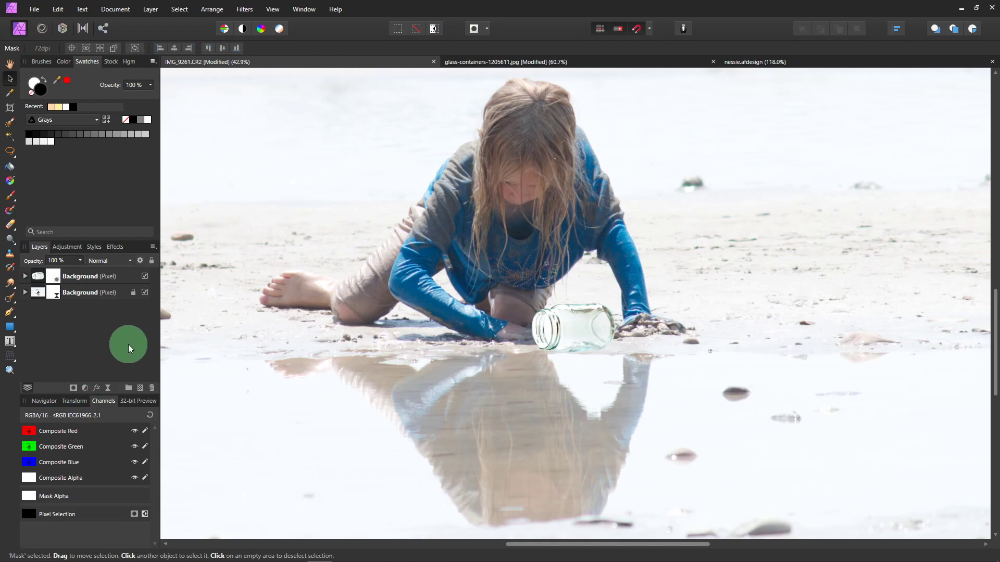
{"action": "key", "text": "b"}
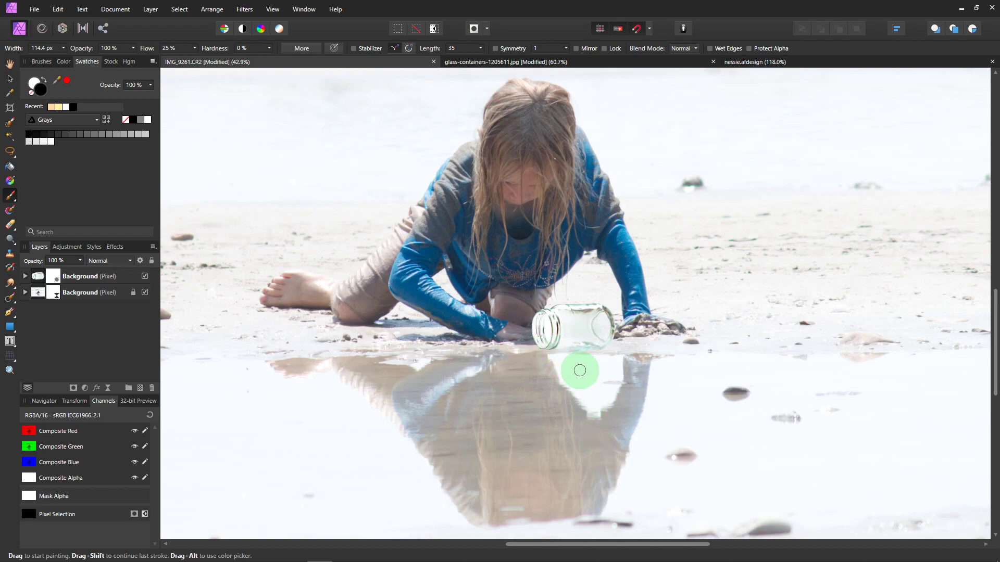
{"action": "mouse_move", "coordinate": [543, 358]}
{"action": "left_mouse_down"}
{"action": "mouse_move", "coordinate": [542, 346]}
{"action": "mouse_move", "coordinate": [602, 337]}
{"action": "mouse_move", "coordinate": [600, 350]}
{"action": "mouse_move", "coordinate": [598, 339]}
{"action": "mouse_move", "coordinate": [537, 356]}
{"action": "mouse_move", "coordinate": [598, 343]}
{"action": "mouse_move", "coordinate": [665, 384]}
{"action": "mouse_move", "coordinate": [551, 357]}
{"action": "mouse_move", "coordinate": [541, 330]}
{"action": "mouse_move", "coordinate": [533, 353]}
{"action": "mouse_move", "coordinate": [583, 350]}
{"action": "mouse_move", "coordinate": [618, 364]}
{"action": "mouse_move", "coordinate": [622, 342]}
{"action": "mouse_move", "coordinate": [611, 339]}
{"action": "mouse_move", "coordinate": [686, 361]}
{"action": "mouse_move", "coordinate": [660, 365]}
{"action": "left_mouse_up"}
{"action": "scroll", "coordinate": [660, 365], "scroll_direction": "up", "scroll_amount": 1}
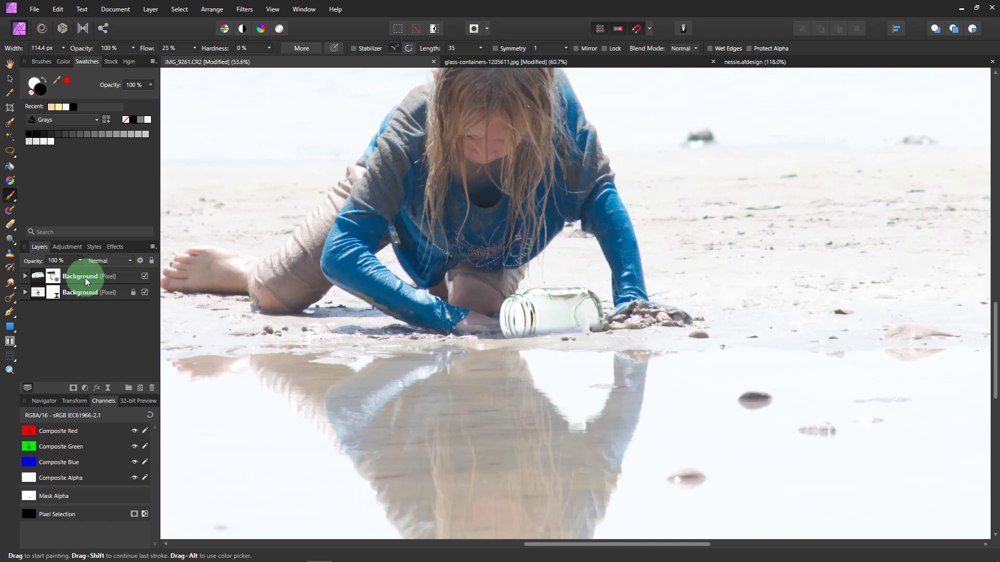
Duplicate the jar layer and name the two copies 'Bottle' and 'Bottle Reflection'.
{"action": "left_click", "coordinate": [41, 274]}
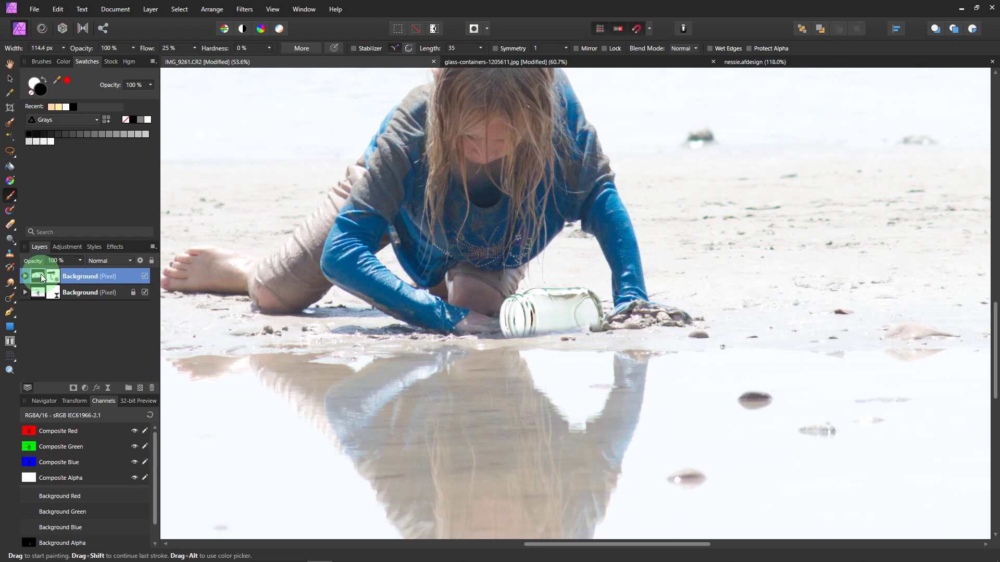
{"action": "key", "text": "ctrl+j"}
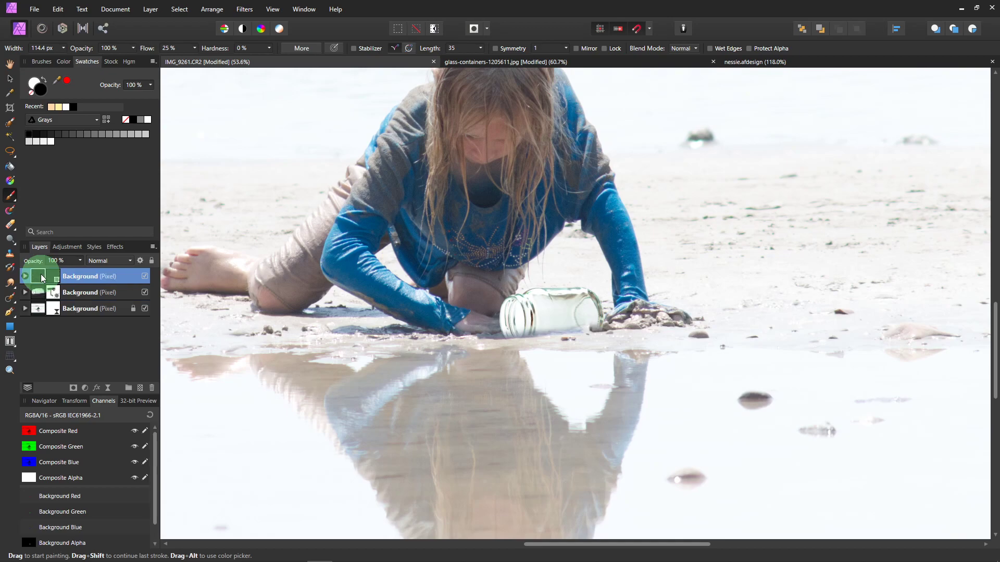
{"action": "left_click", "coordinate": [75, 292]}
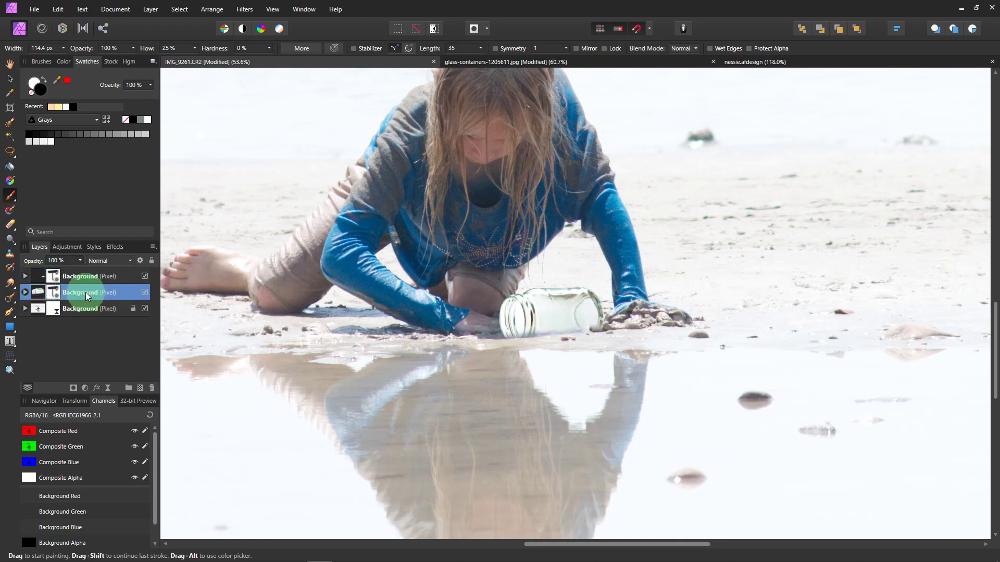
{"action": "left_click", "coordinate": [86, 292]}
{"action": "type", "text": "Bottle Reflection"}
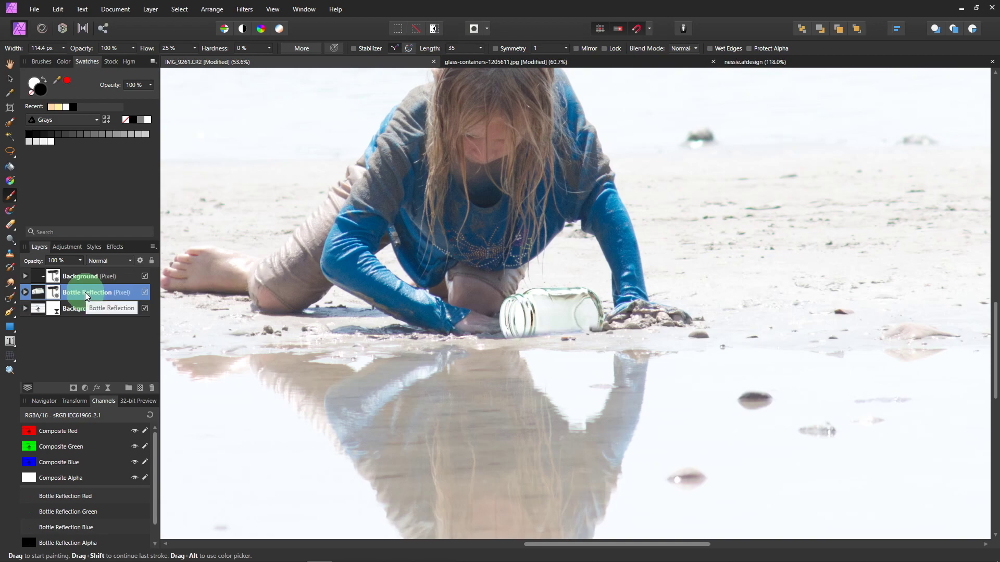
{"action": "left_click", "coordinate": [94, 277]}
{"action": "left_click", "coordinate": [94, 277]}
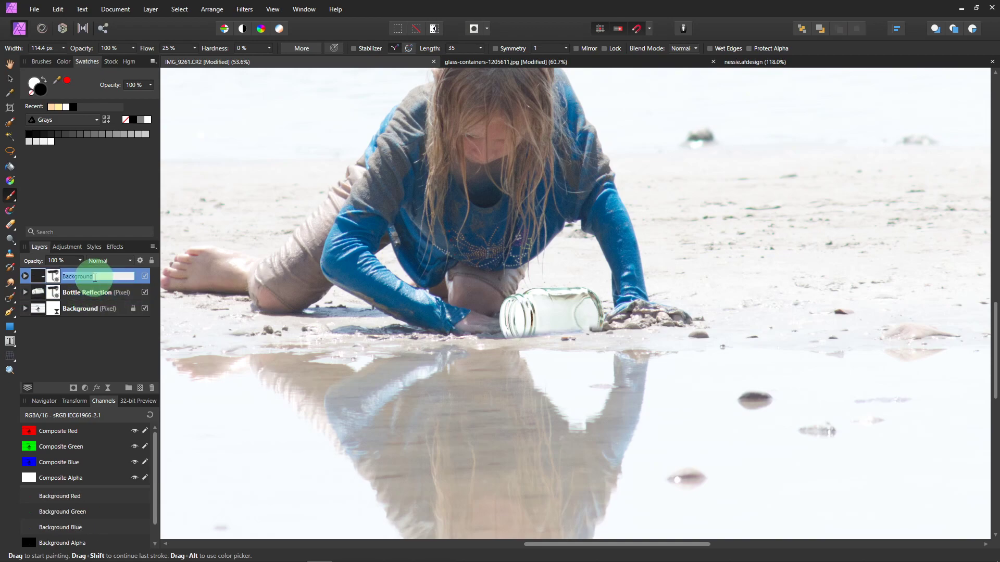
{"action": "type", "text": "Bottle"}
{"action": "key", "text": "Return"}
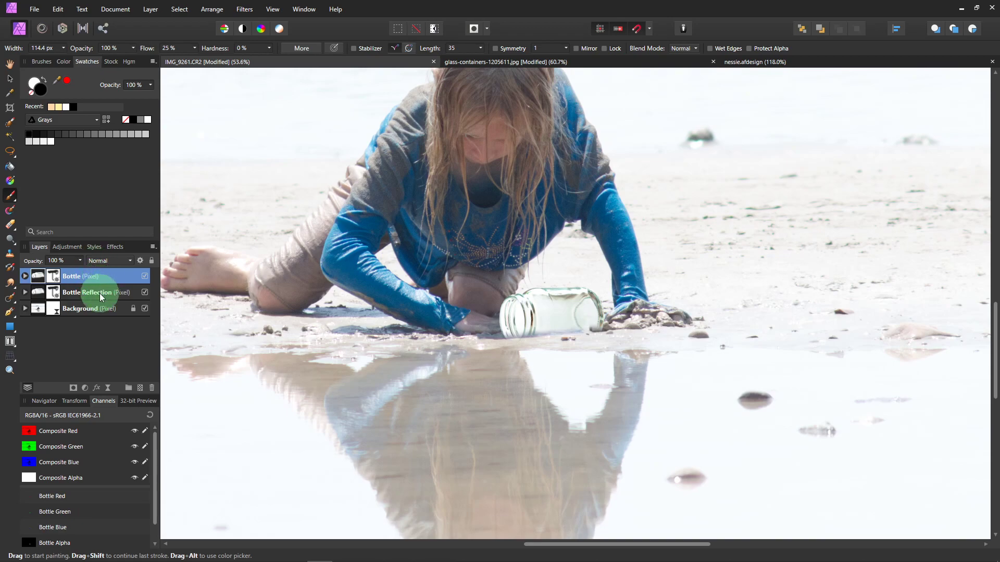
{"action": "left_click", "coordinate": [99, 293]}
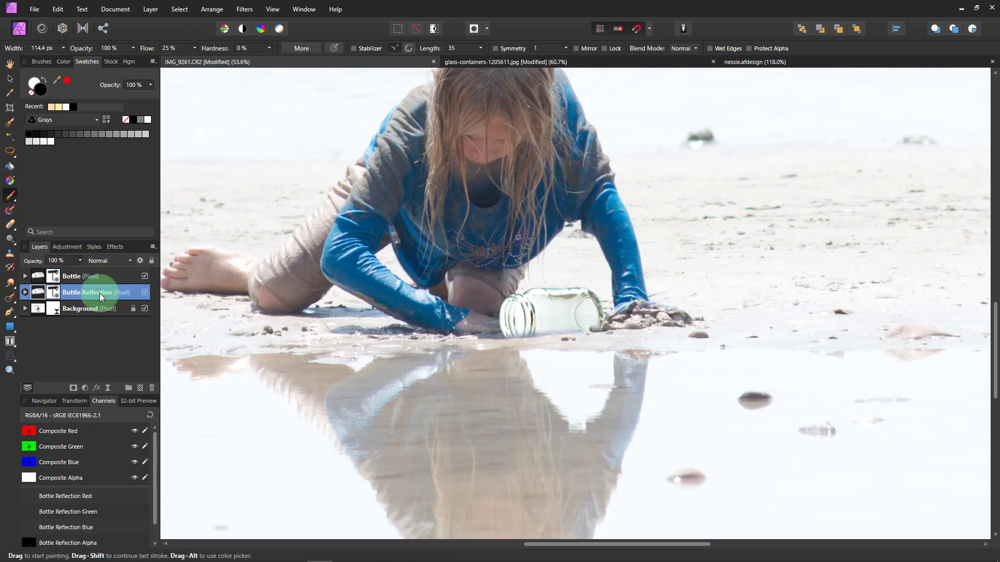
Flip Bottle Reflection vertically and nudge it down and slightly right beneath the jar.
{"action": "left_click", "coordinate": [13, 80]}
{"action": "left_click", "coordinate": [211, 9]}
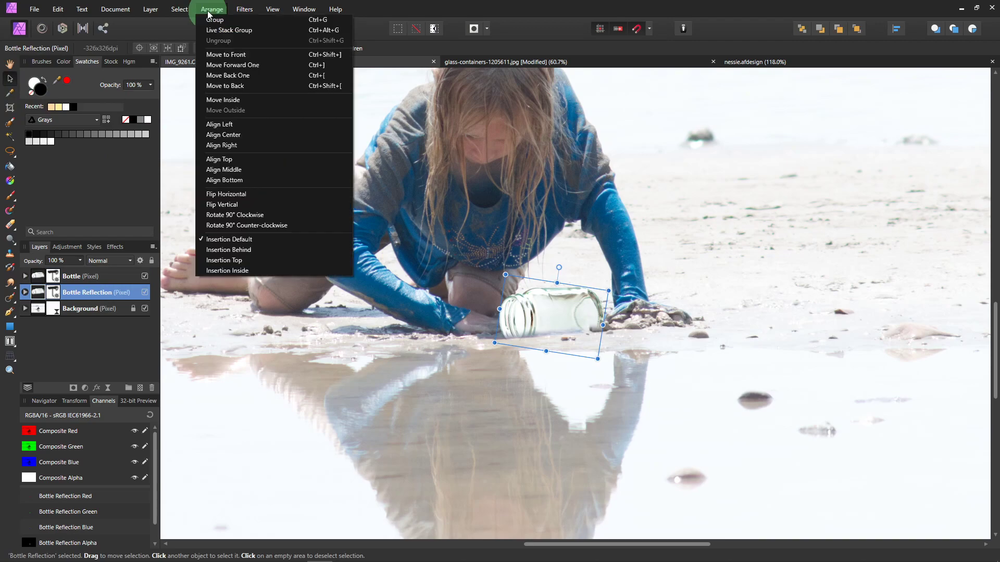
{"action": "left_click", "coordinate": [221, 205]}
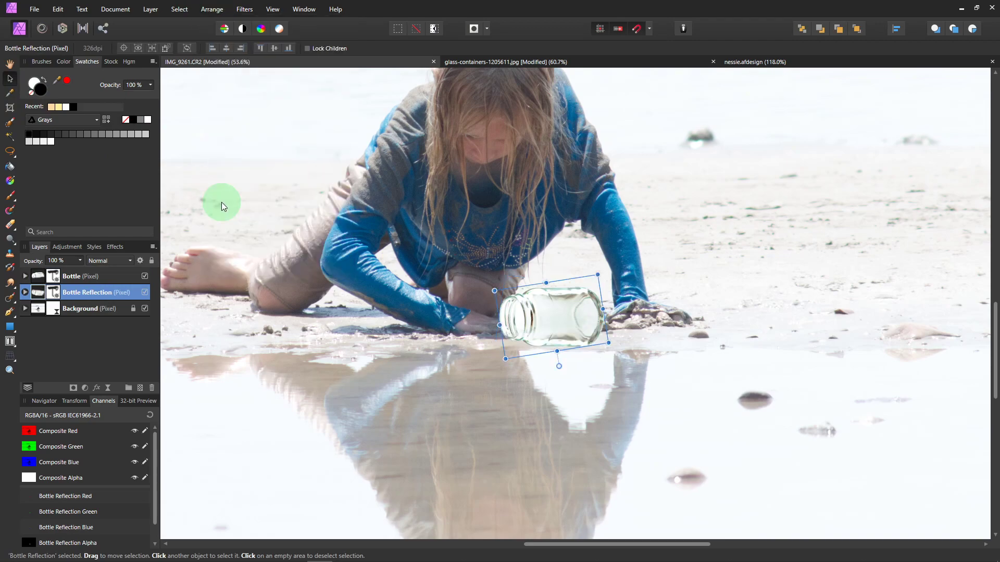
{"action": "key", "text": "shift+Down"}
{"action": "key", "text": "shift+Down"}
{"action": "key", "text": "shift+Down"}
{"action": "key", "text": "shift+Down"}
{"action": "key", "text": "shift+Down"}
{"action": "key", "text": "shift+Down"}
{"action": "key", "text": "shift+Down"}
{"action": "key", "text": "shift+Down"}
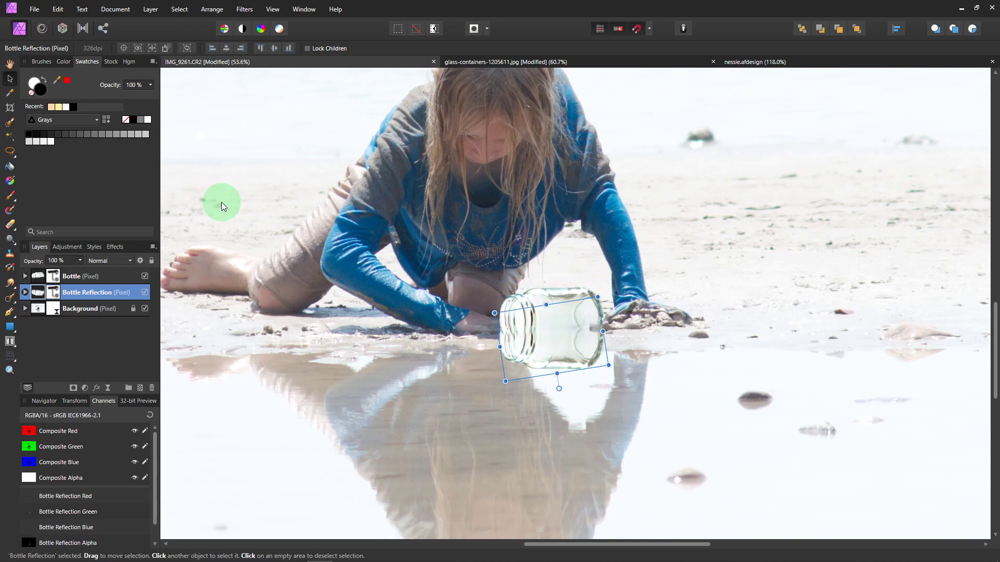
{"action": "key", "text": "Down"}
{"action": "key", "text": "Down"}
{"action": "key", "text": "Down"}
{"action": "key", "text": "Down"}
{"action": "key", "text": "Down"}
{"action": "key", "text": "Down"}
{"action": "key", "text": "Down"}
{"action": "key", "text": "Down"}
{"action": "key", "text": "Down"}
{"action": "key", "text": "Down"}
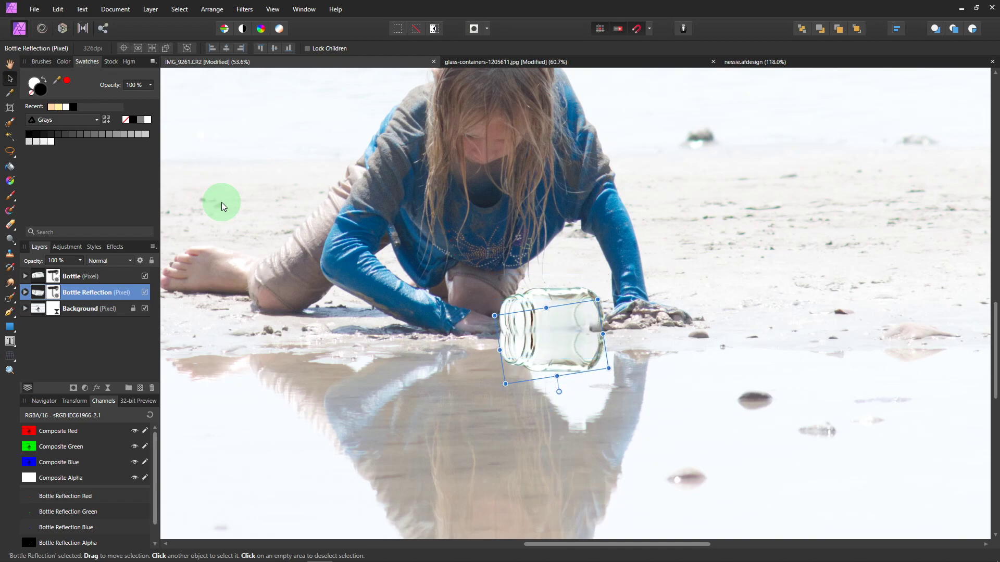
{"action": "key", "text": "Right"}
{"action": "key", "text": "Right"}
{"action": "key", "text": "Right"}
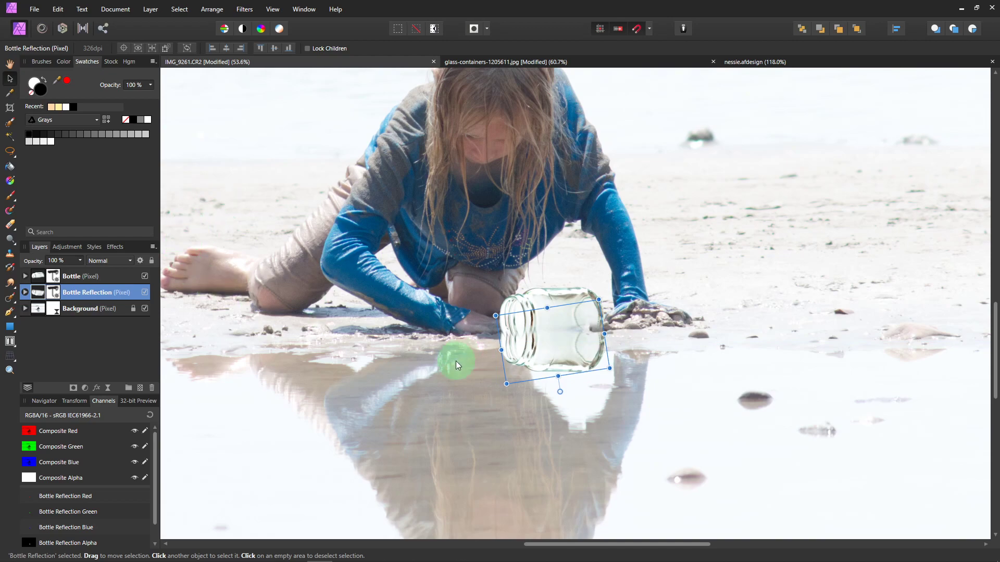
Paint black on the Bottle Reflection mask where it overlaps the real jar.
{"action": "scroll", "coordinate": [477, 360], "scroll_direction": "up", "scroll_amount": 1}
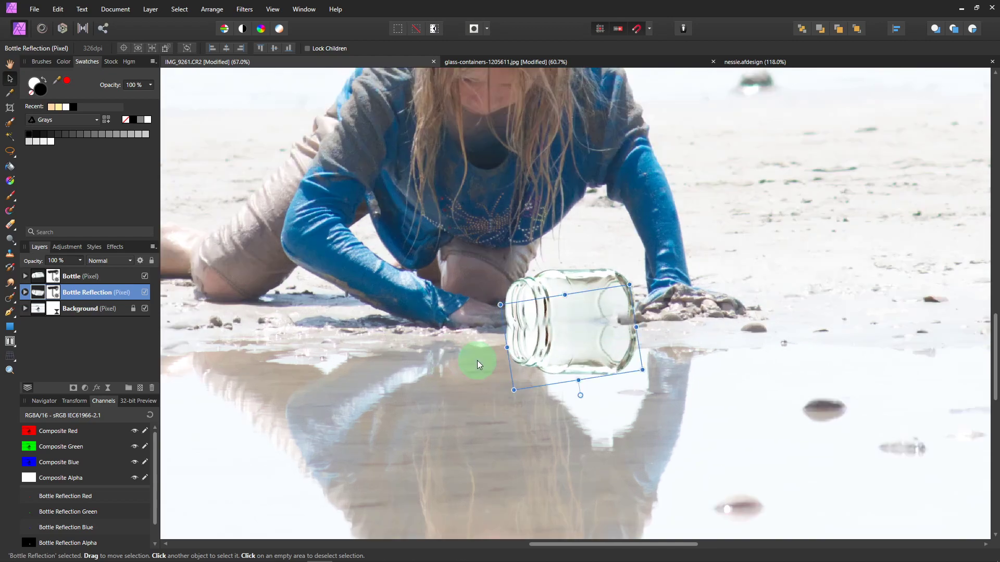
{"action": "left_click", "coordinate": [25, 292]}
{"action": "left_click", "coordinate": [55, 312]}
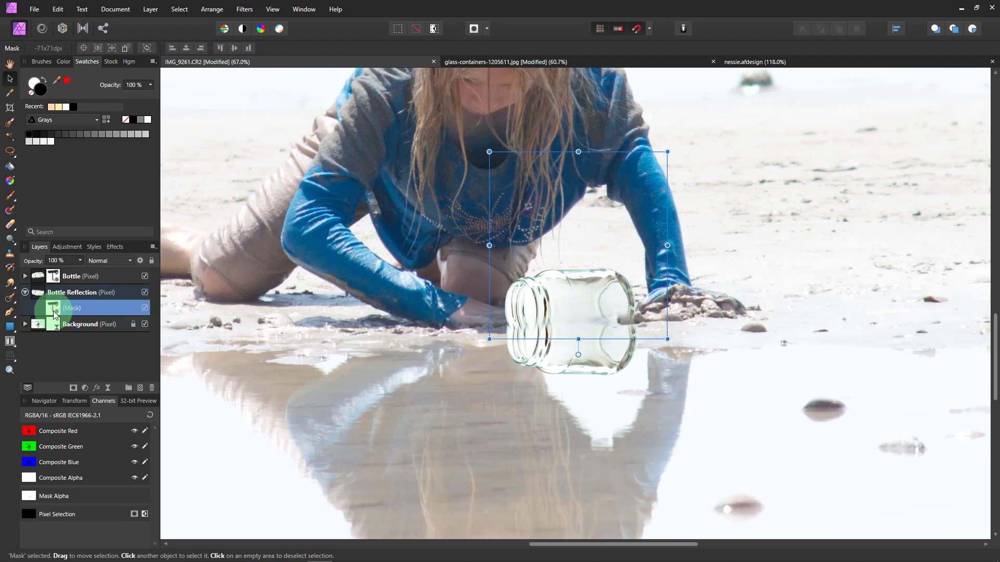
{"action": "key", "text": "b"}
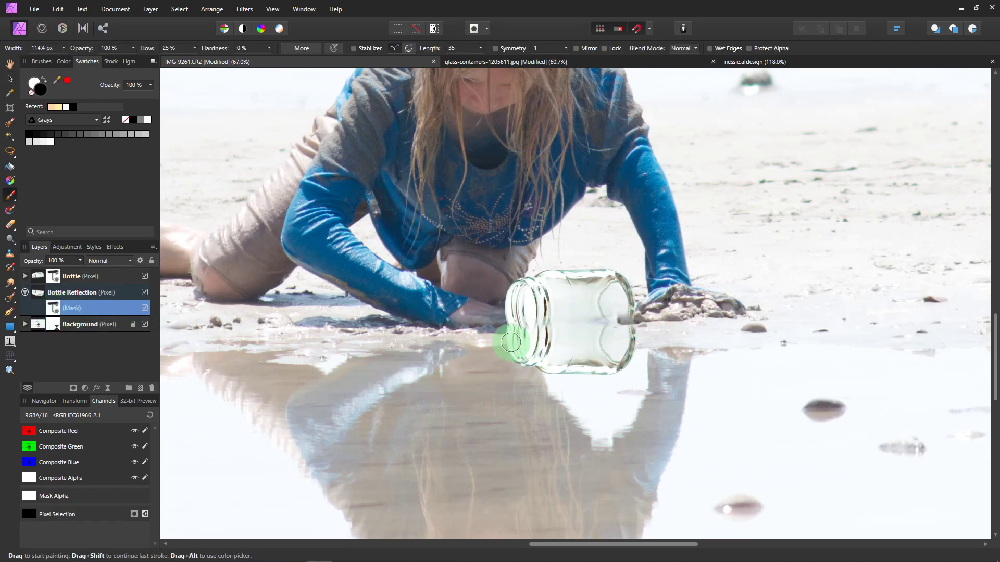
{"action": "mouse_move", "coordinate": [504, 337]}
{"action": "left_mouse_down"}
{"action": "mouse_move", "coordinate": [635, 337]}
{"action": "mouse_move", "coordinate": [488, 346]}
{"action": "mouse_move", "coordinate": [641, 335]}
{"action": "mouse_move", "coordinate": [670, 322]}
{"action": "mouse_move", "coordinate": [623, 339]}
{"action": "mouse_move", "coordinate": [536, 331]}
{"action": "mouse_move", "coordinate": [682, 331]}
{"action": "mouse_move", "coordinate": [493, 256]}
{"action": "mouse_move", "coordinate": [214, 300]}
{"action": "mouse_move", "coordinate": [70, 305]}
{"action": "mouse_move", "coordinate": [31, 293]}
{"action": "left_mouse_up"}
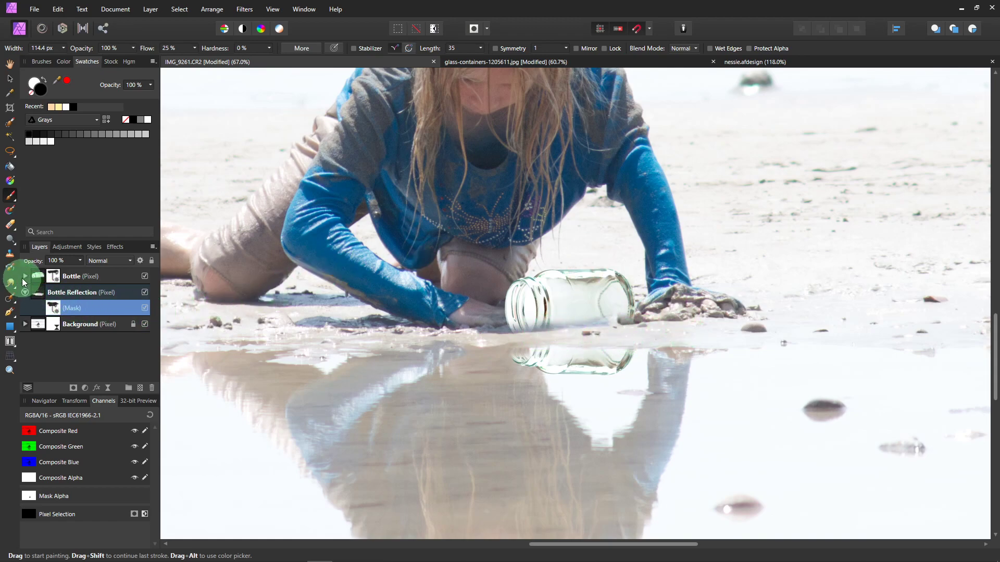
Set brush opacity to 26% and fade the jar's base on the Bottle mask.
{"action": "left_click", "coordinate": [25, 277]}
{"action": "left_click", "coordinate": [54, 293]}
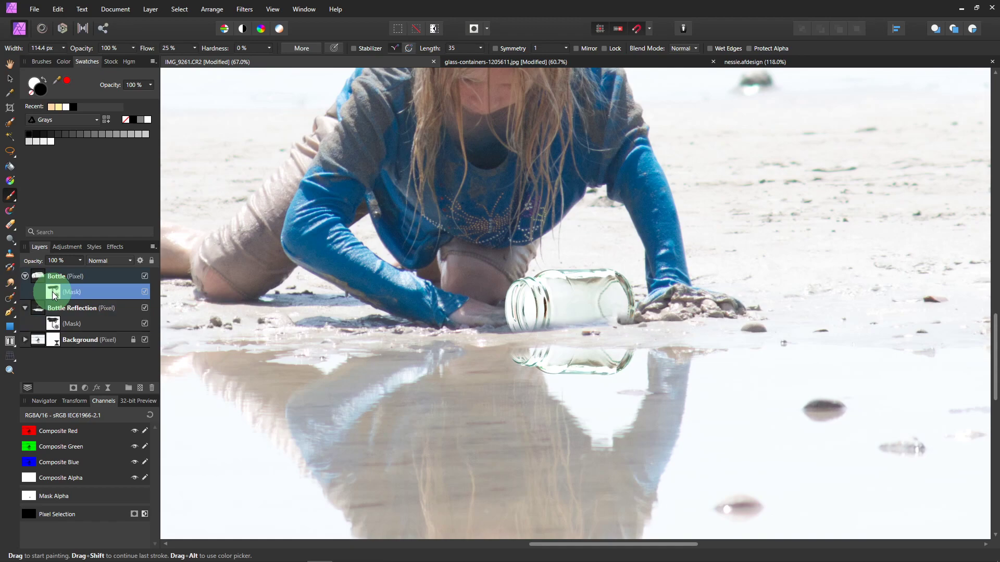
{"action": "left_click", "coordinate": [134, 49]}
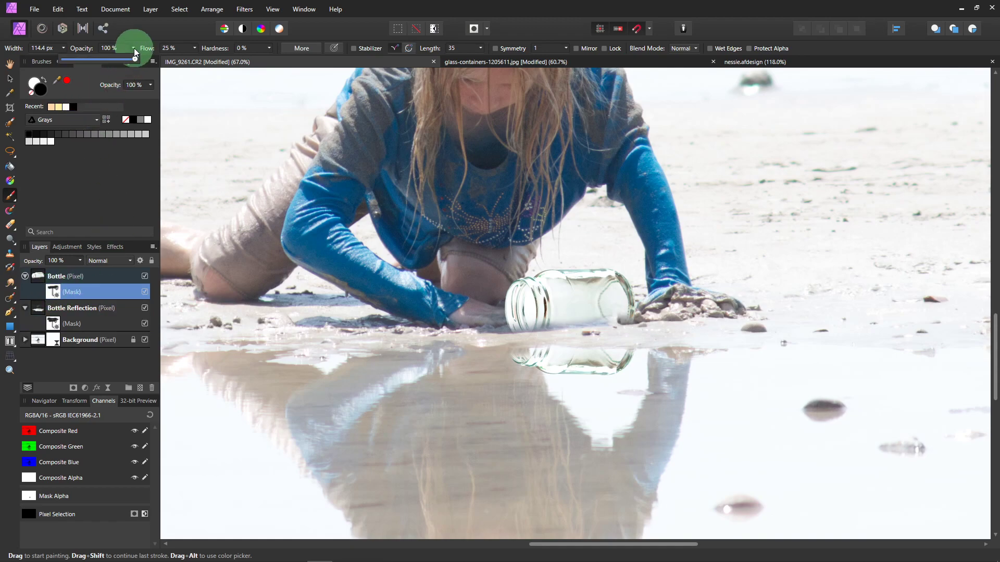
{"action": "left_click_drag", "start_coordinate": [135, 58], "coordinate": [83, 61]}
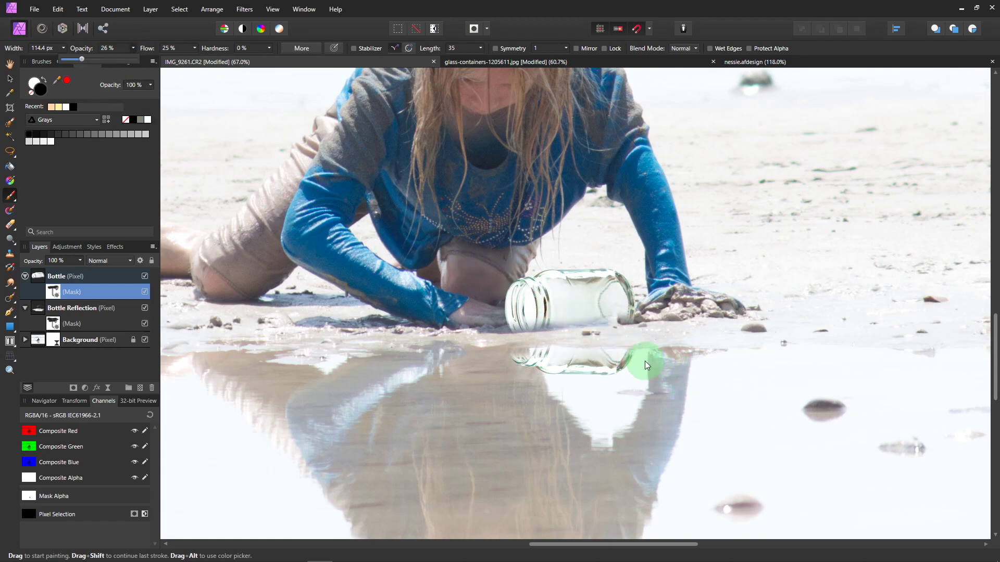
{"action": "left_click", "coordinate": [523, 302]}
{"action": "mouse_move", "coordinate": [523, 302]}
{"action": "left_mouse_down"}
{"action": "mouse_move", "coordinate": [520, 341]}
{"action": "mouse_move", "coordinate": [522, 300]}
{"action": "left_mouse_up"}
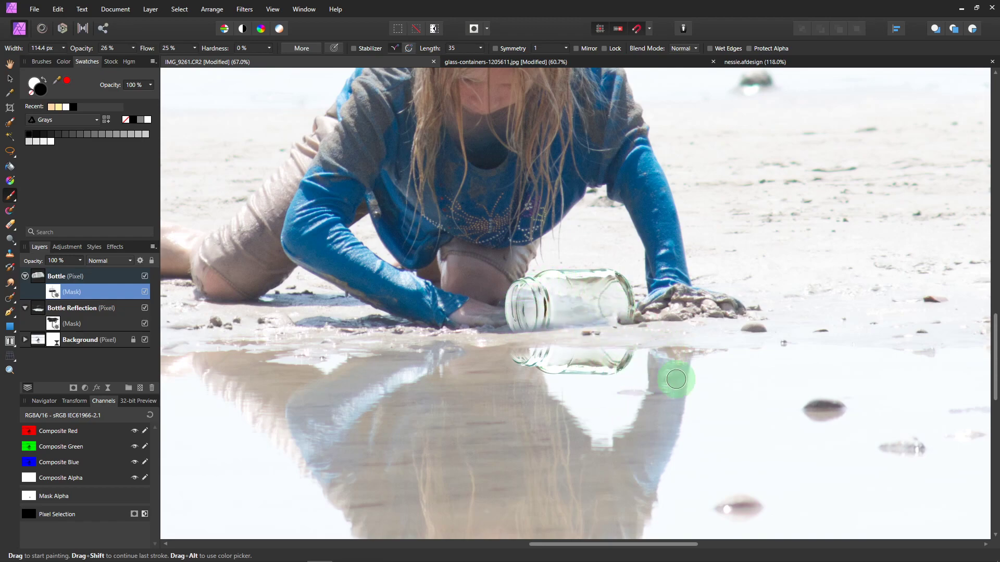
Softly paint the Bottle Reflection mask to fade parts of the reflection.
{"action": "left_click", "coordinate": [55, 323]}
{"action": "mouse_move", "coordinate": [543, 363]}
{"action": "left_mouse_down"}
{"action": "mouse_move", "coordinate": [542, 355]}
{"action": "mouse_move", "coordinate": [614, 357]}
{"action": "mouse_move", "coordinate": [538, 359]}
{"action": "left_mouse_up"}
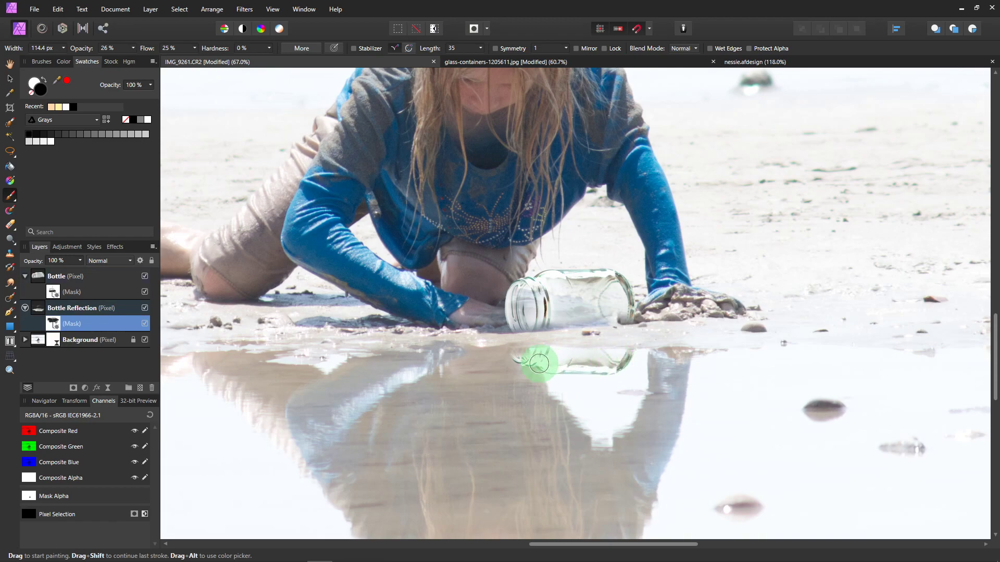
{"action": "left_click", "coordinate": [40, 312]}
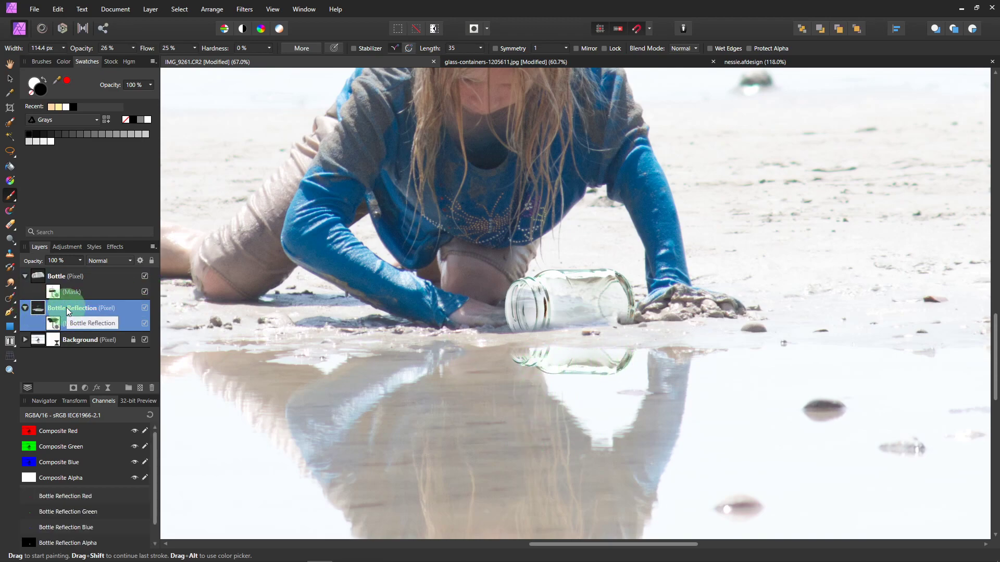
{"action": "left_click", "coordinate": [250, 8]}
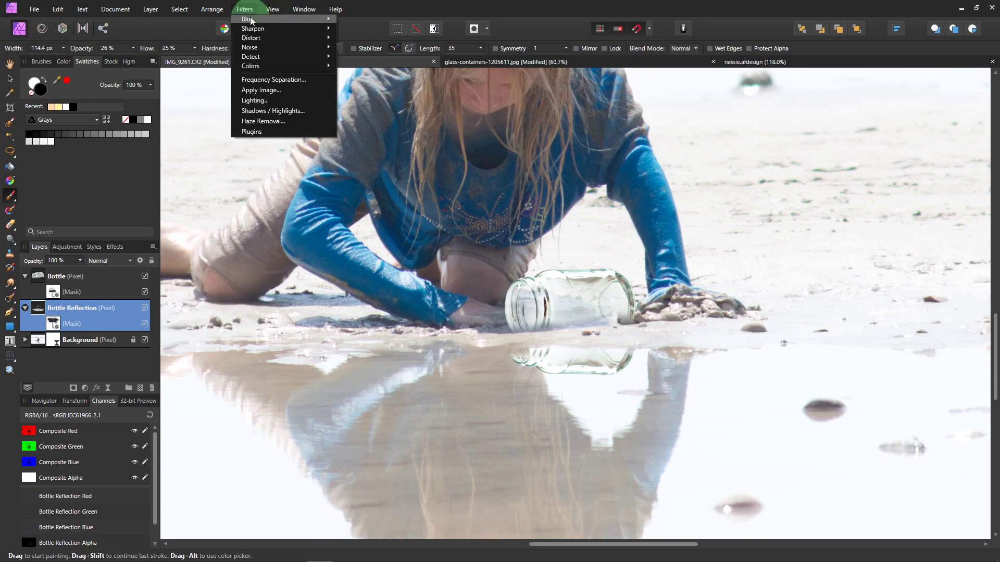
Apply a Motion Blur with a 4.6 px radius to the Bottle Reflection layer.
{"action": "mouse_move", "coordinate": [250, 20]}
{"action": "left_click", "coordinate": [353, 62]}
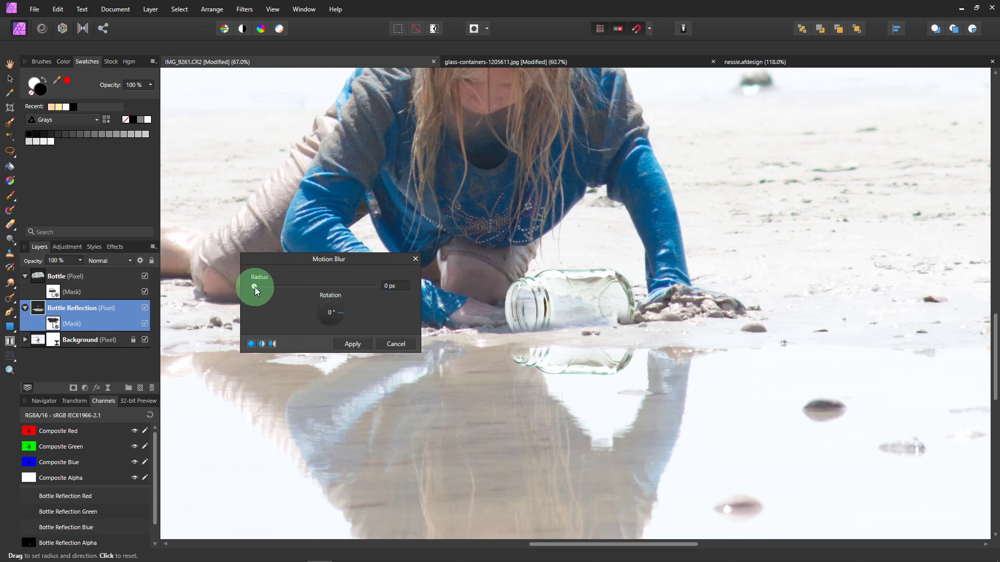
{"action": "left_click_drag", "start_coordinate": [255, 287], "coordinate": [258, 288]}
{"action": "left_click_drag", "start_coordinate": [277, 288], "coordinate": [292, 302]}
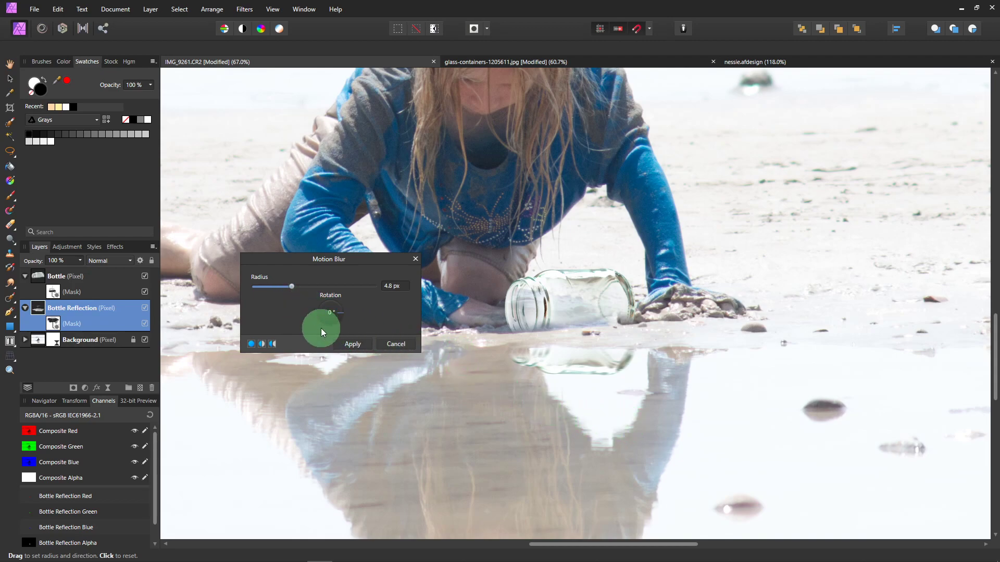
{"action": "left_click_drag", "start_coordinate": [291, 289], "coordinate": [297, 290]}
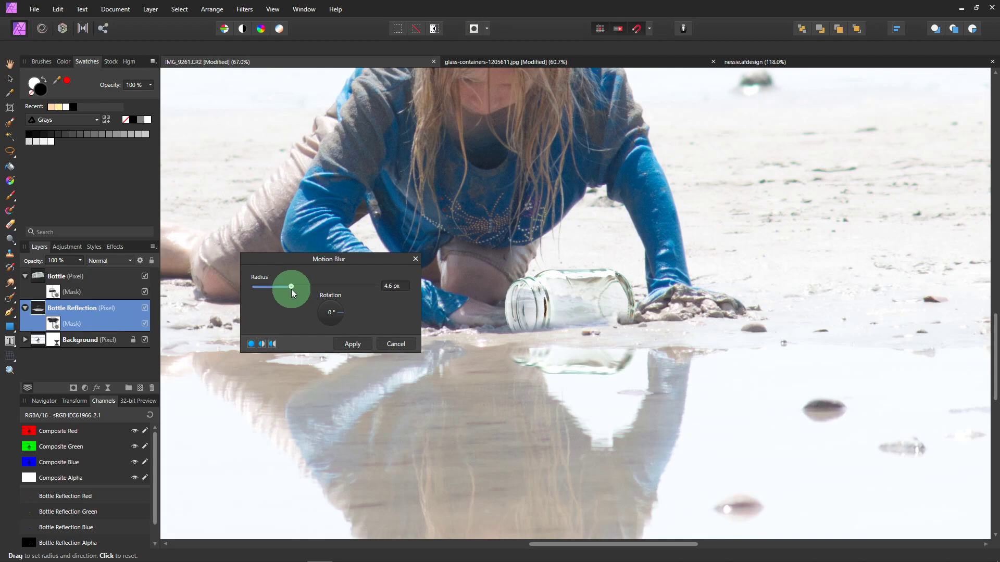
{"action": "left_click", "coordinate": [357, 345]}
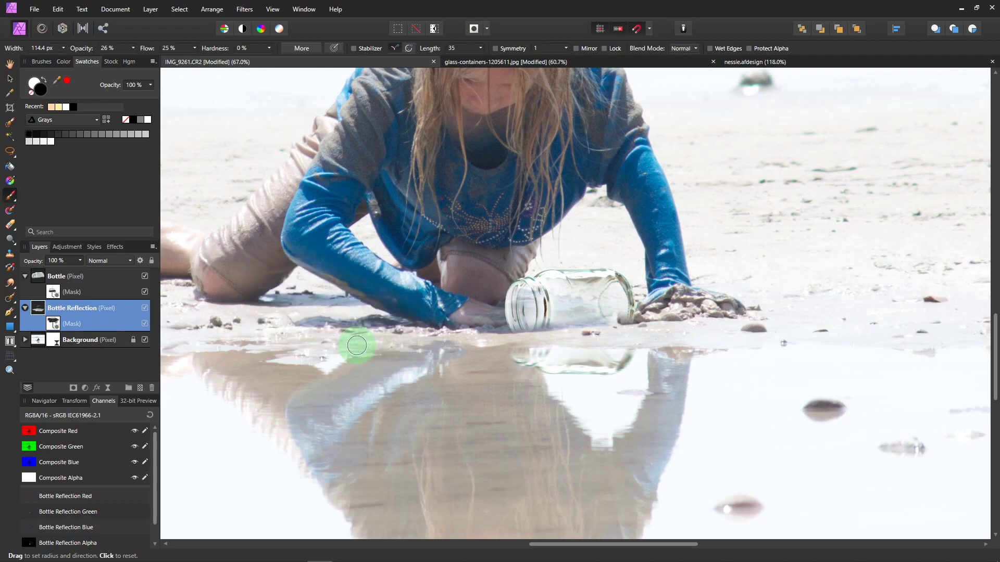
Lower the Bottle Reflection layer's opacity to 75%.
{"action": "left_click", "coordinate": [80, 261]}
{"action": "left_click_drag", "start_coordinate": [81, 272], "coordinate": [70, 271]}
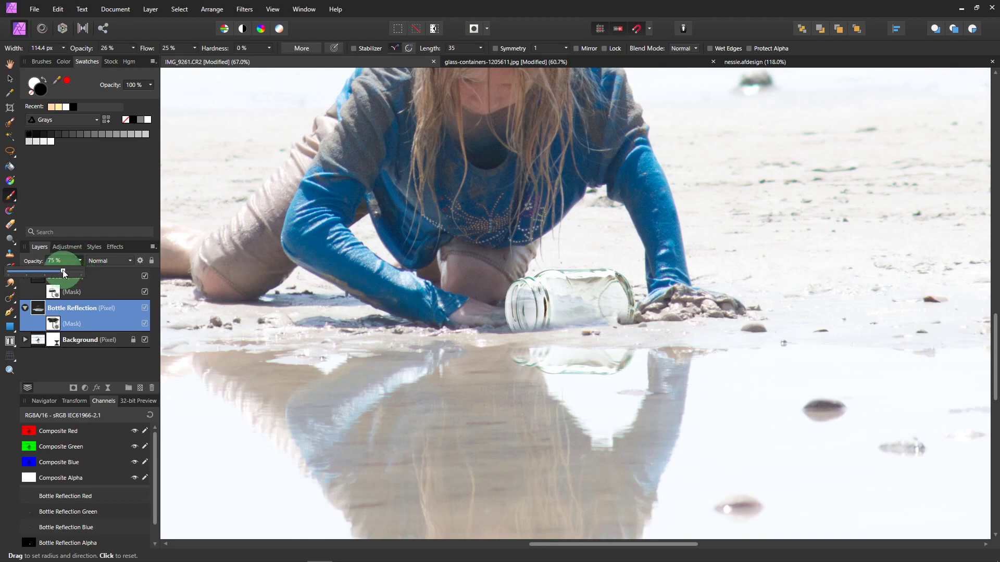
{"action": "scroll", "coordinate": [349, 321], "scroll_direction": "down", "scroll_amount": 4}
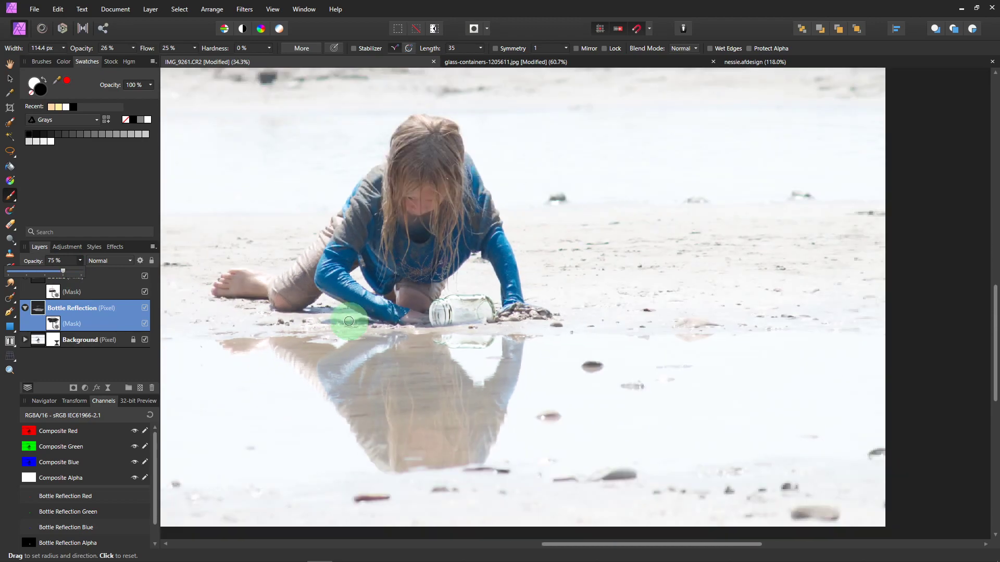
{"action": "scroll", "coordinate": [390, 323], "scroll_direction": "down", "scroll_amount": 1}
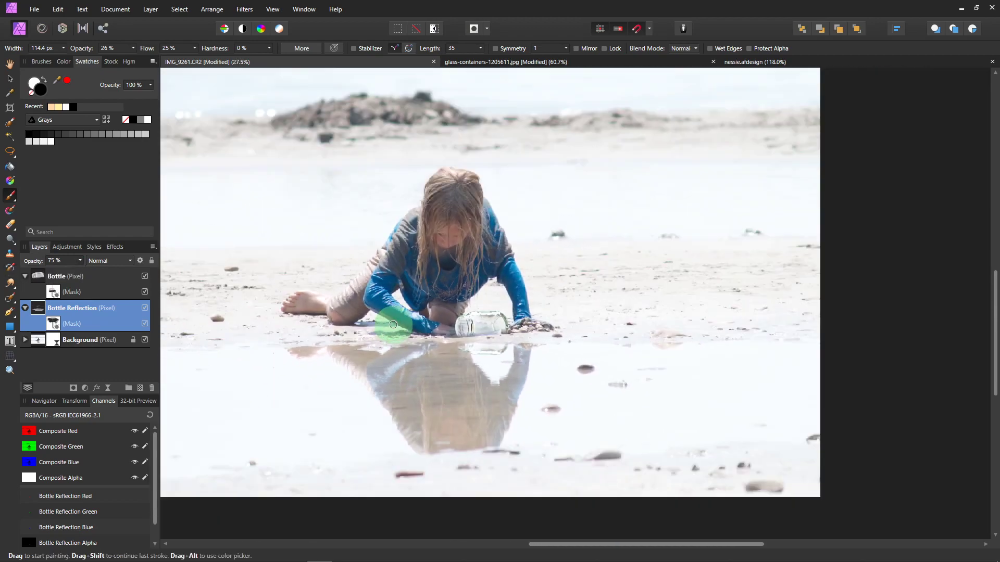
{"action": "scroll", "coordinate": [480, 327], "scroll_direction": "up", "scroll_amount": 1}
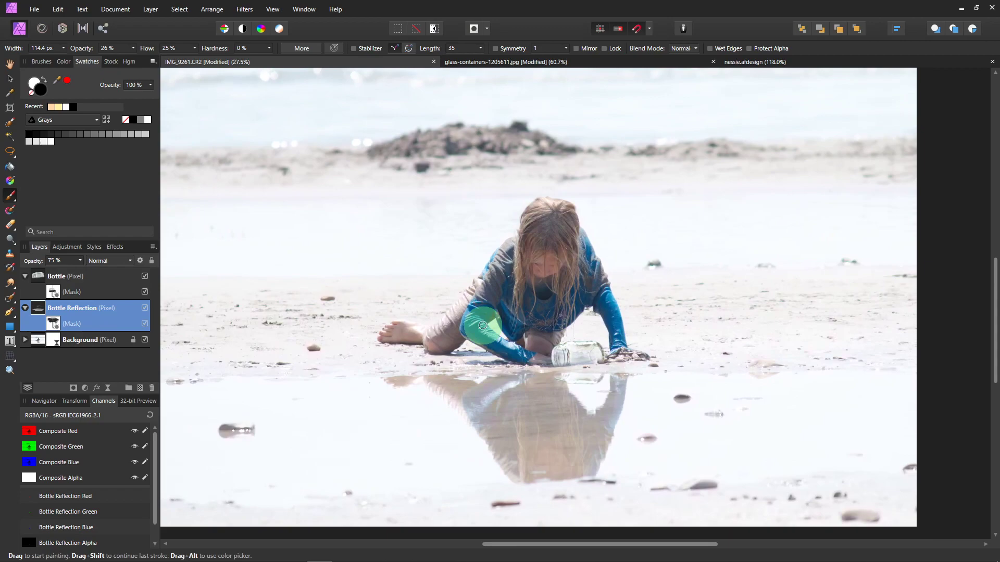
{"action": "scroll", "coordinate": [482, 325], "scroll_direction": "down", "scroll_amount": 1}
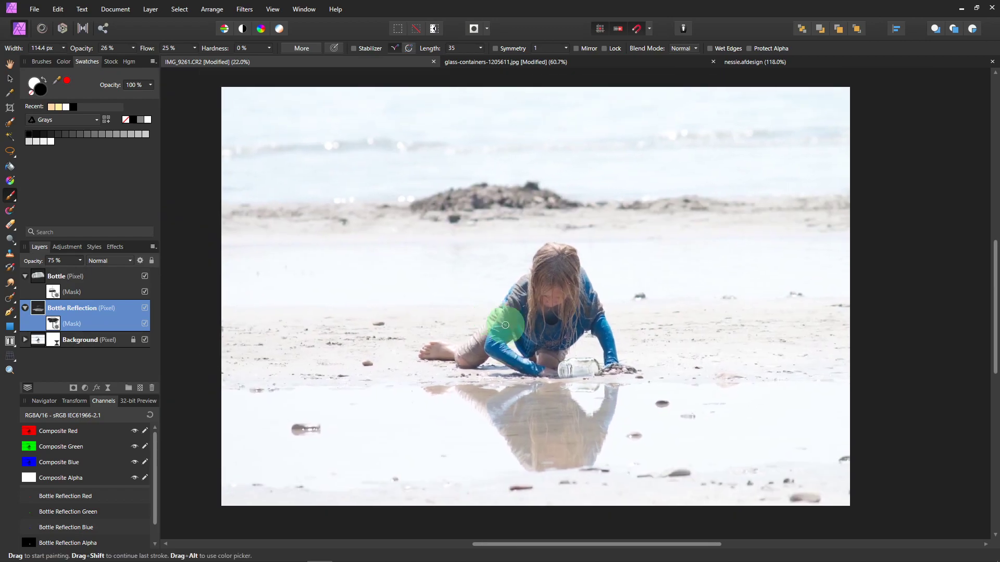
Add a Lighting live filter layer and move it to the top of the layer stack.
{"action": "left_click", "coordinate": [25, 307]}
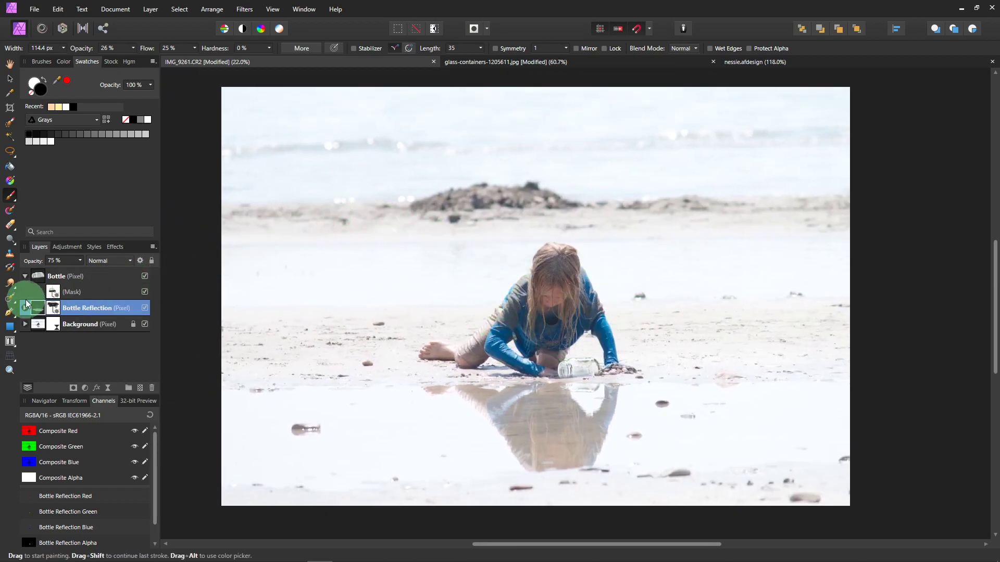
{"action": "left_click", "coordinate": [25, 276]}
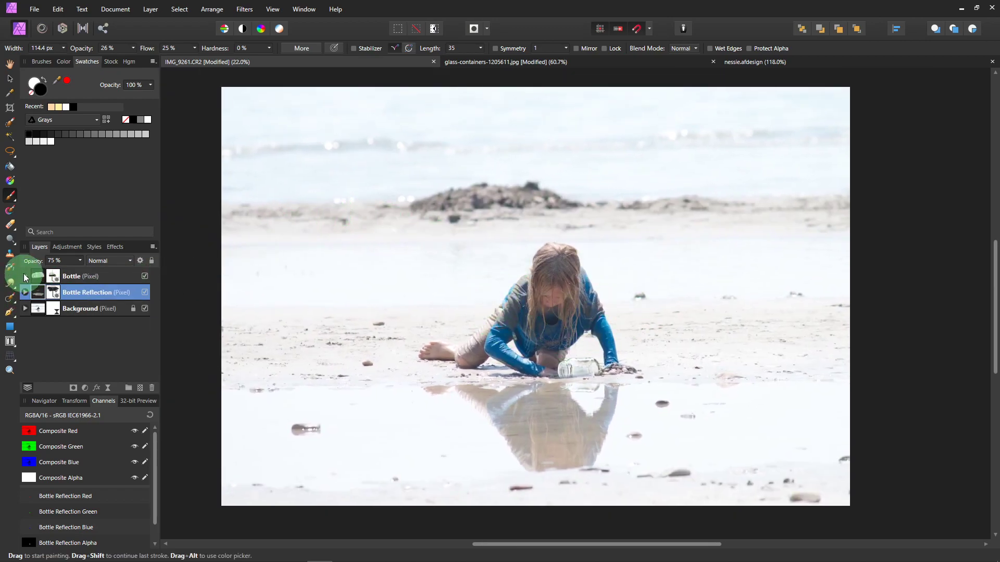
{"action": "left_click", "coordinate": [148, 9]}
{"action": "mouse_move", "coordinate": [196, 122]}
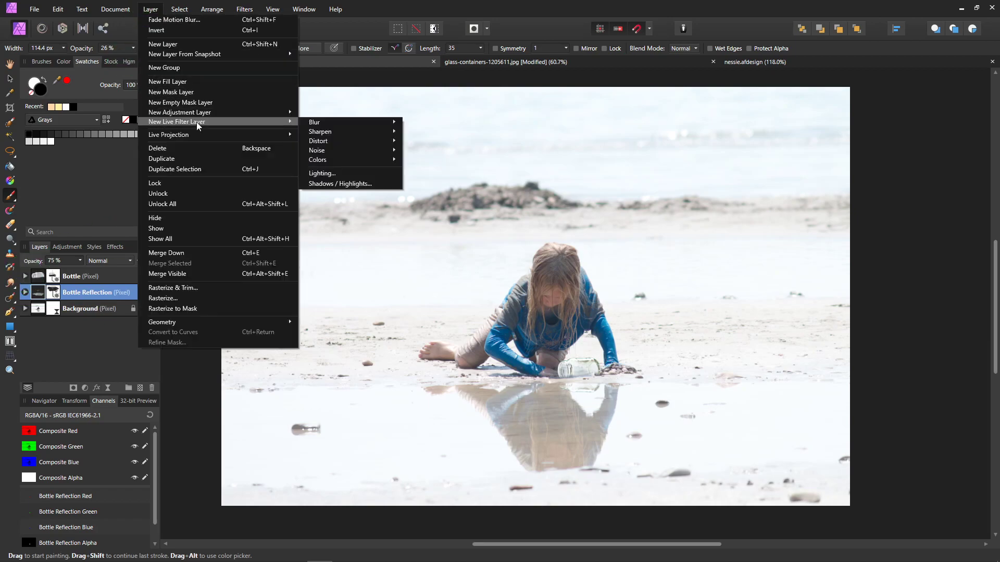
{"action": "left_click", "coordinate": [342, 175]}
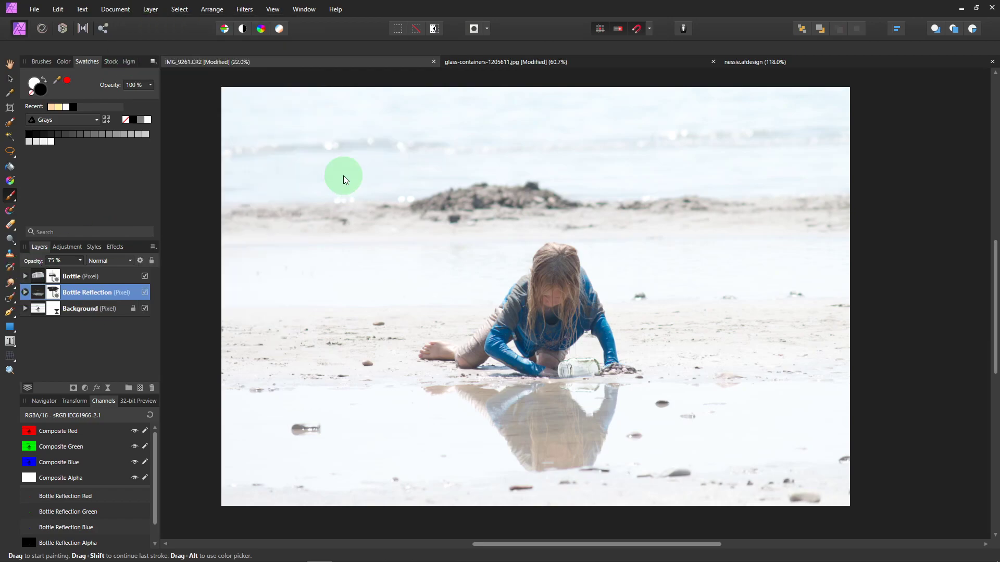
{"action": "left_click", "coordinate": [25, 292]}
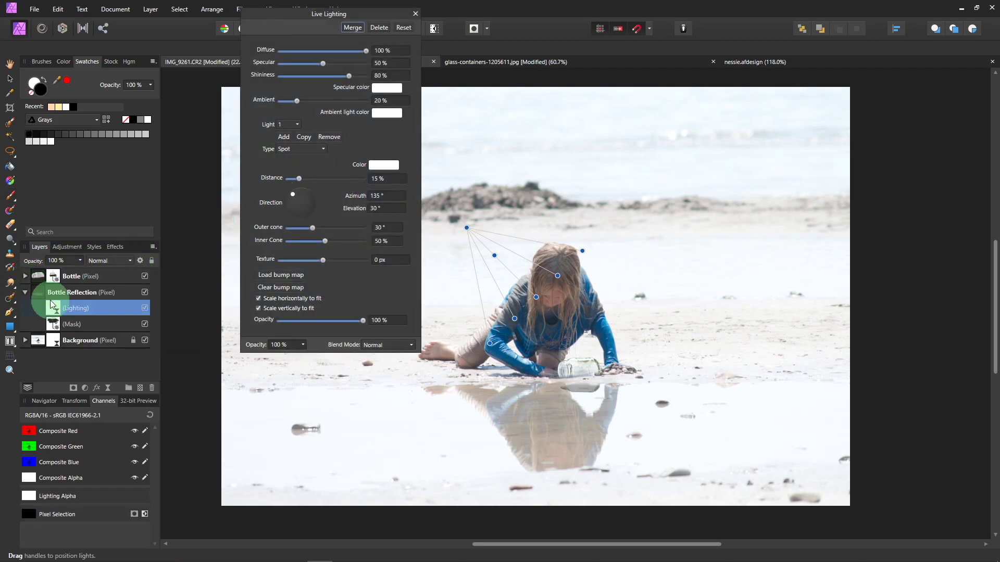
{"action": "left_click_drag", "start_coordinate": [51, 304], "coordinate": [37, 273]}
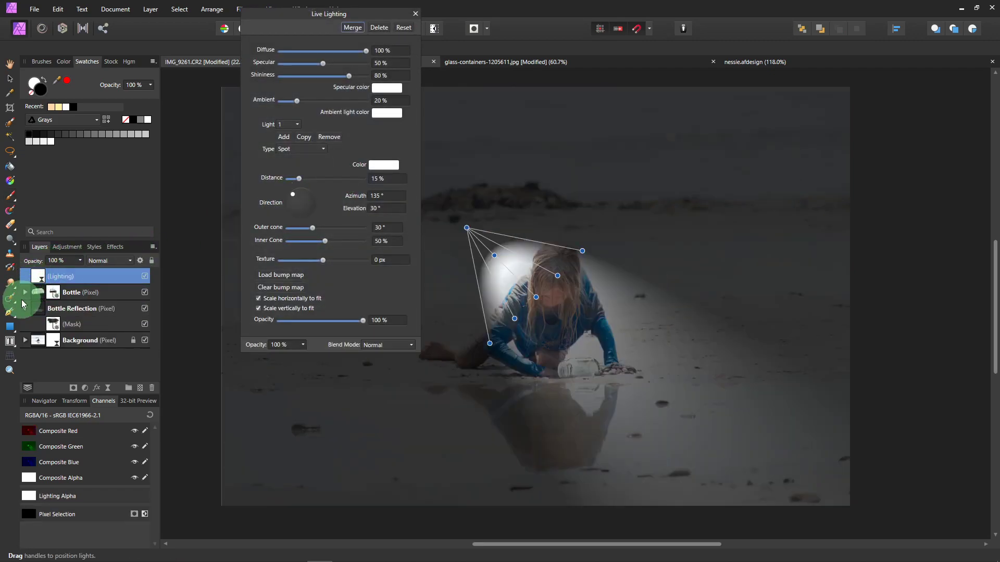
{"action": "left_click", "coordinate": [25, 308]}
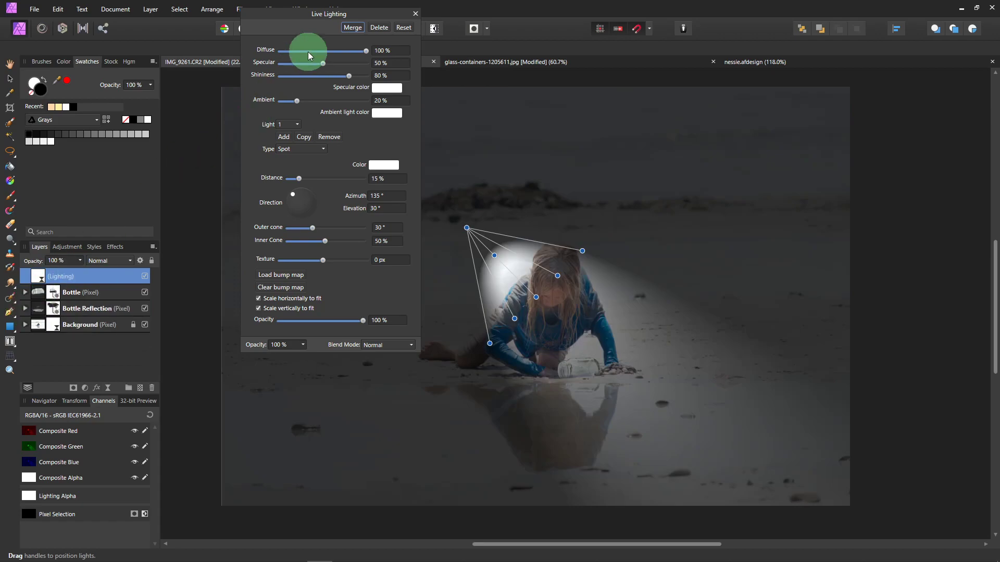
{"action": "left_click_drag", "start_coordinate": [330, 11], "coordinate": [134, 82]}
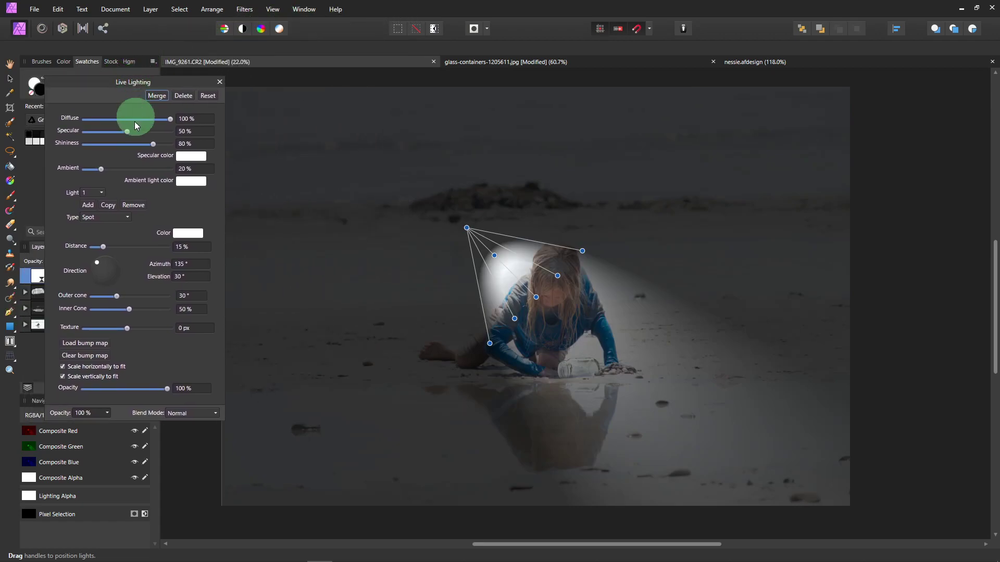
Set the Lighting filter to Specular 0%, Point type, Distance 3% and Multiply blend mode.
{"action": "left_click_drag", "start_coordinate": [128, 131], "coordinate": [79, 133]}
{"action": "left_click", "coordinate": [127, 217]}
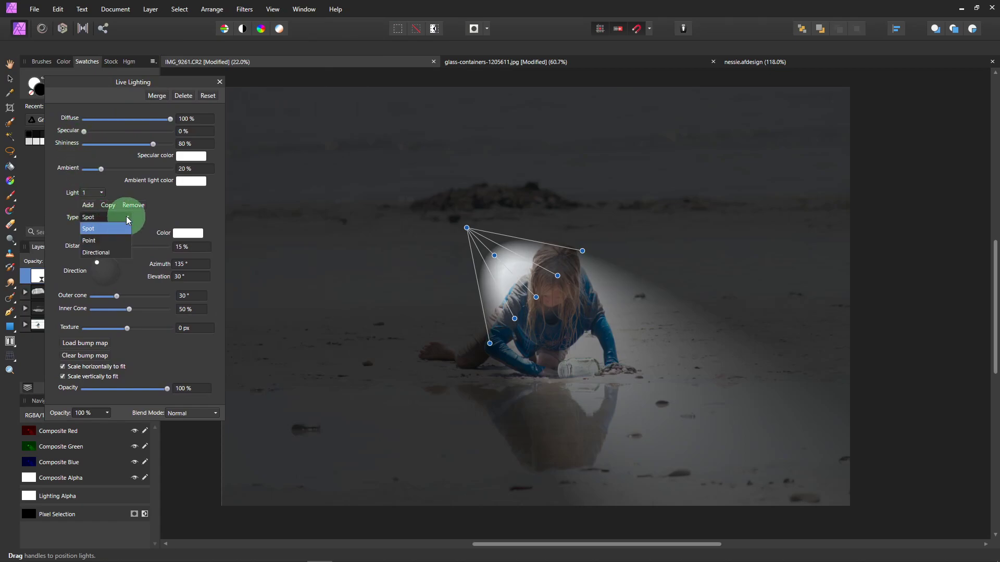
{"action": "left_click", "coordinate": [118, 240]}
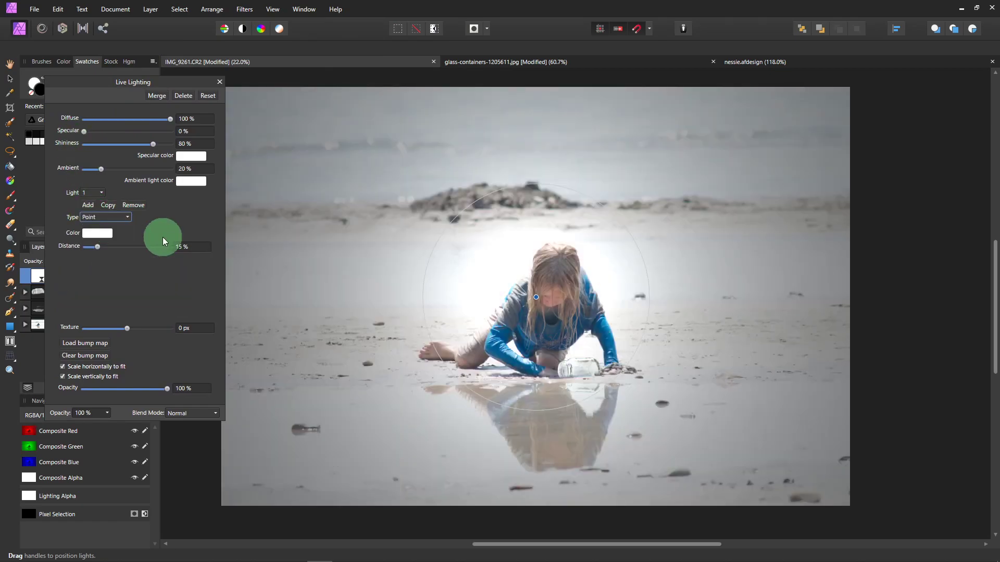
{"action": "left_click_drag", "start_coordinate": [548, 187], "coordinate": [551, 316]}
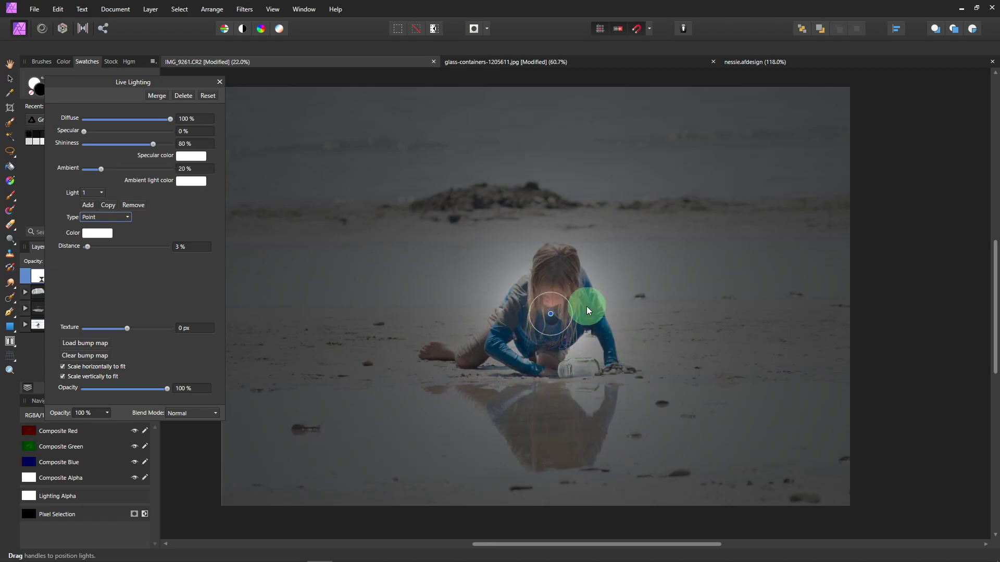
{"action": "left_click", "coordinate": [213, 414]}
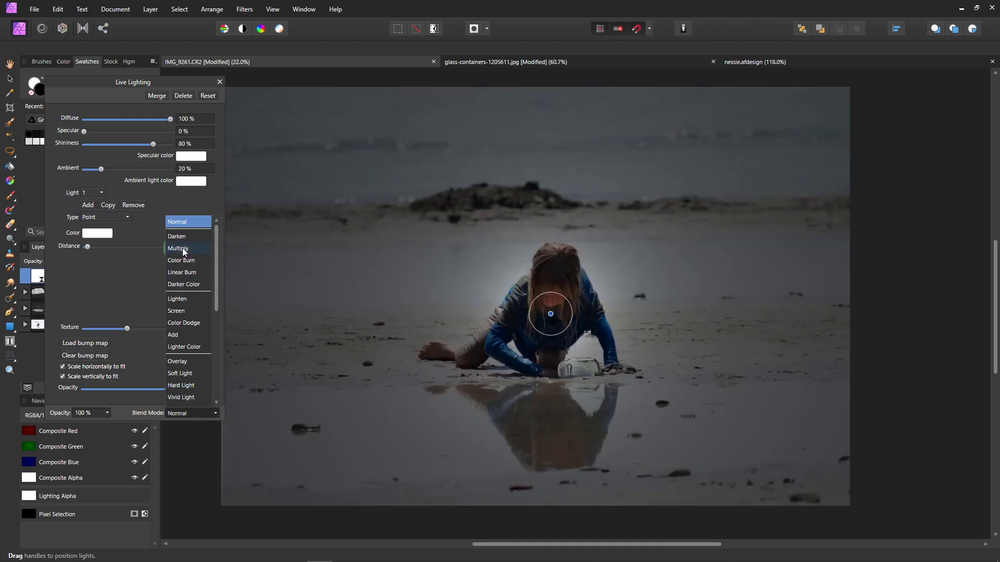
{"action": "left_click", "coordinate": [182, 248]}
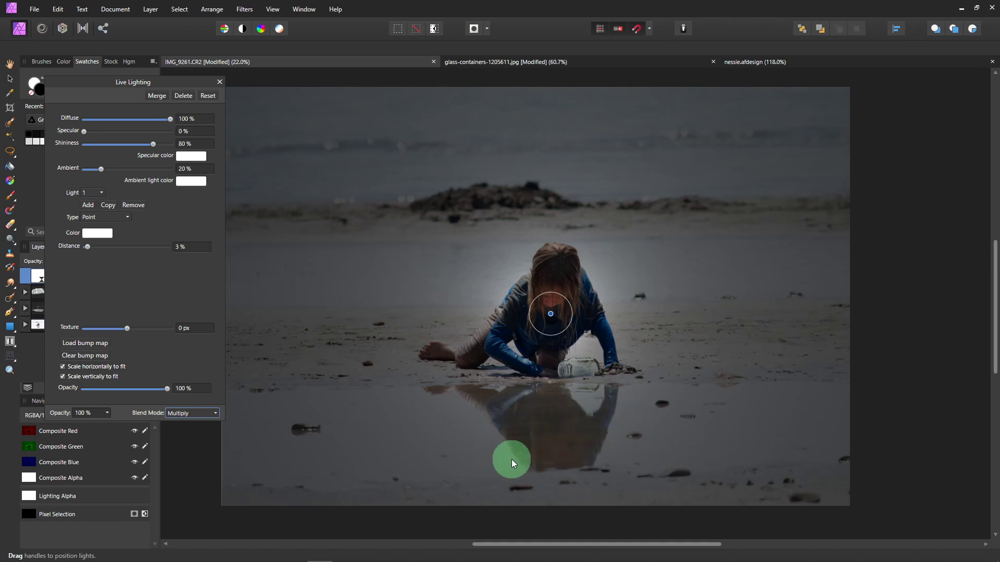
{"action": "left_click", "coordinate": [217, 81]}
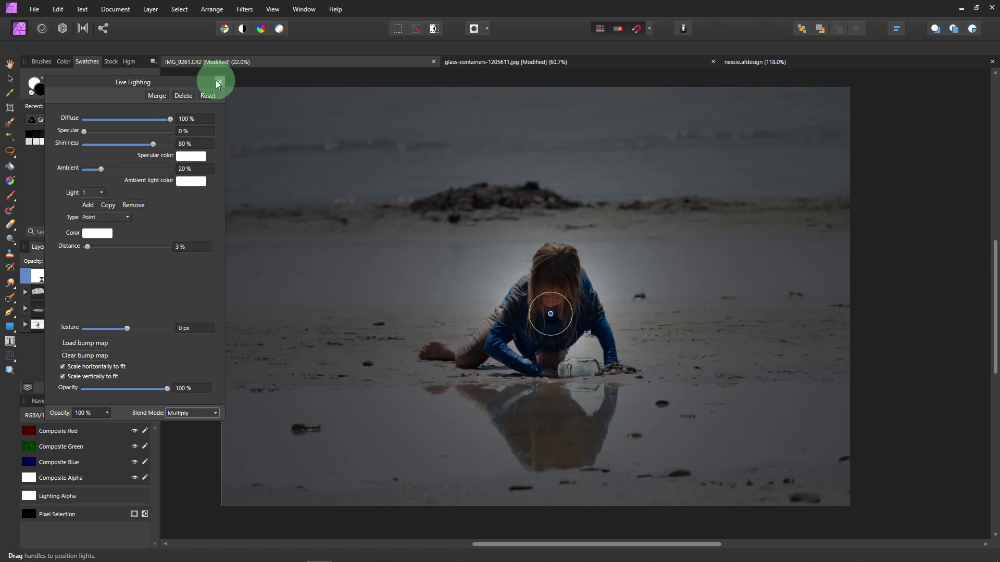
Draw a small ellipse over the jar with the Ellipse Tool.
{"action": "left_click", "coordinate": [15, 331]}
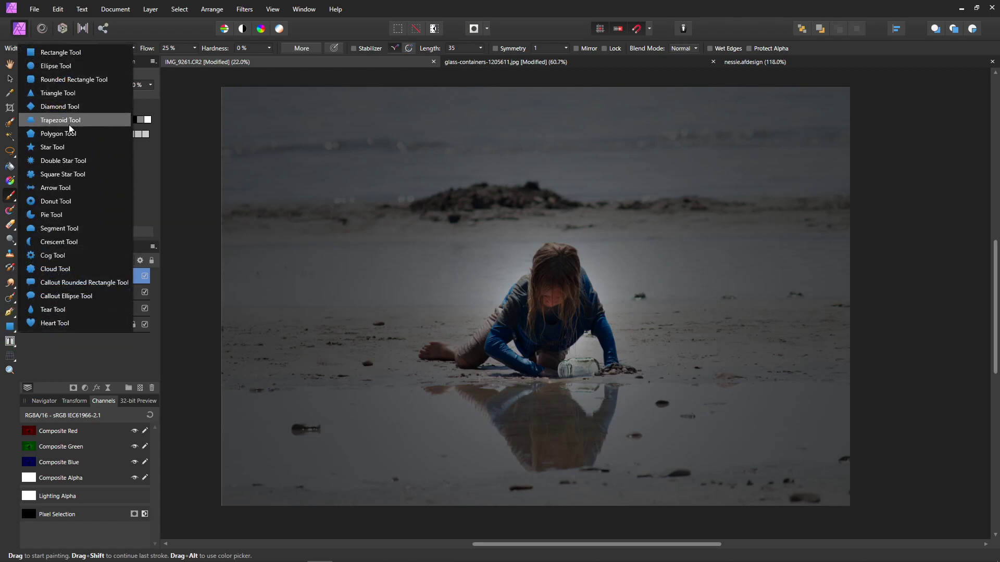
{"action": "left_click", "coordinate": [74, 66]}
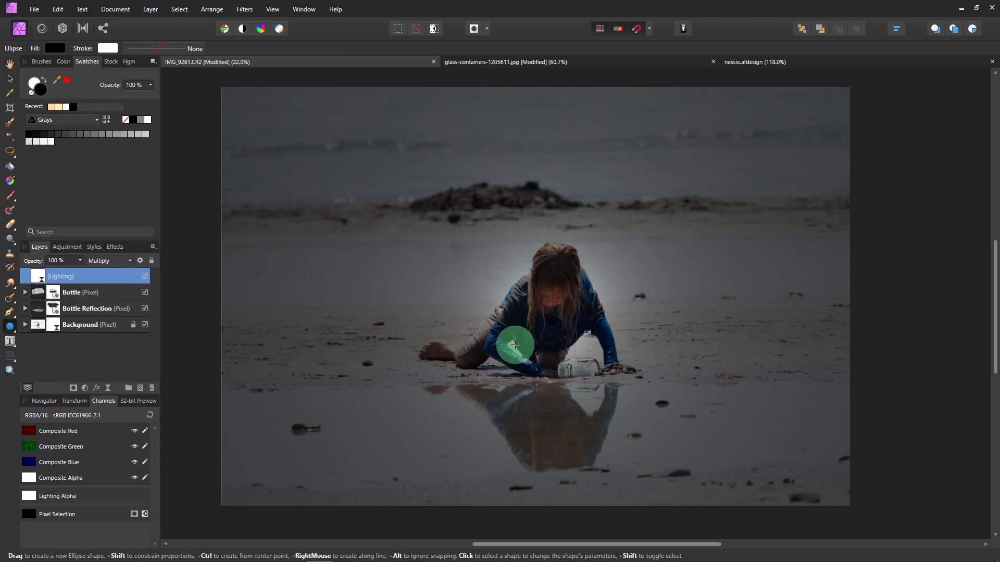
{"action": "left_click_drag", "start_coordinate": [575, 348], "coordinate": [582, 371]}
{"action": "key", "text": "v"}
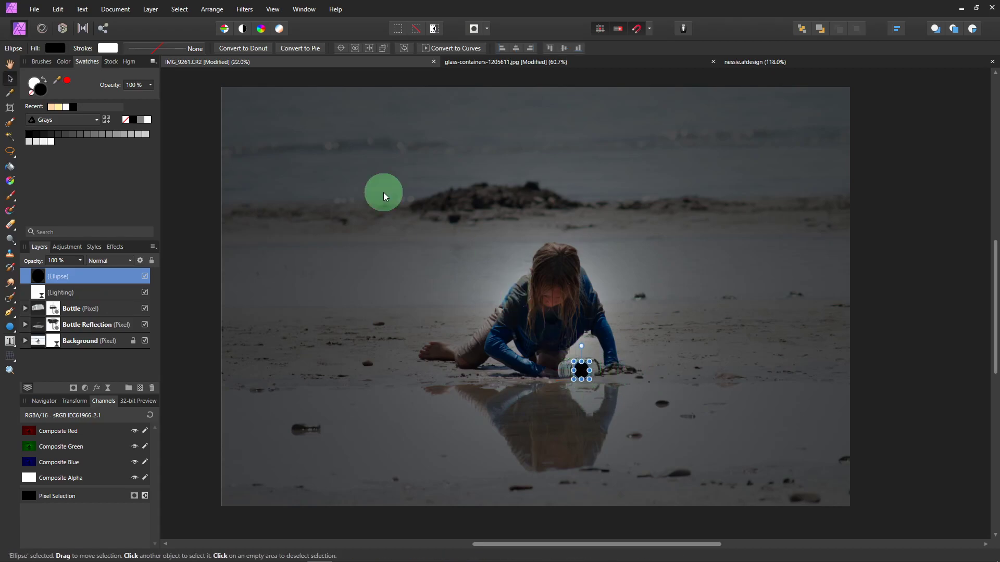
Set the ellipse's fill colour to pale yellow.
{"action": "left_click", "coordinate": [55, 52]}
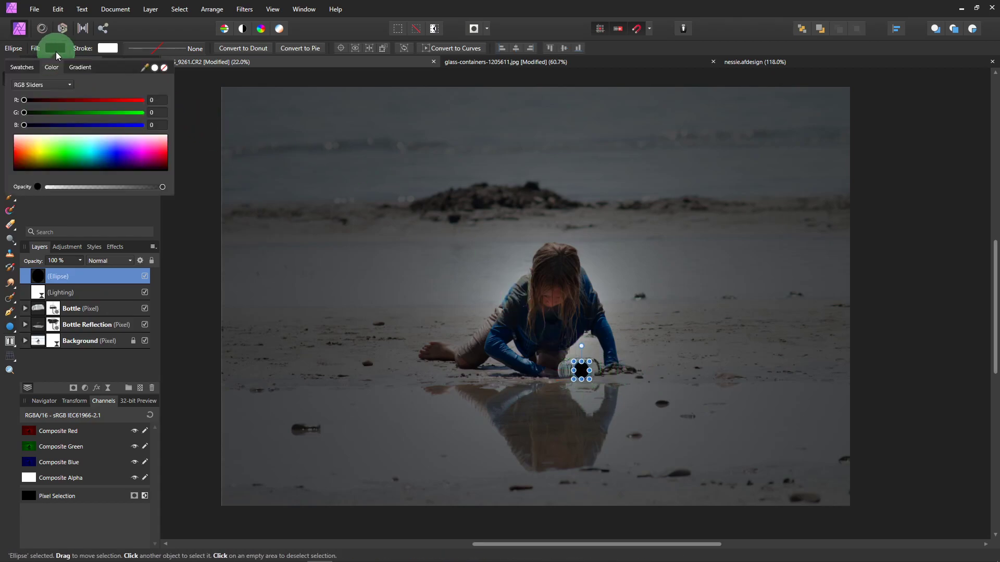
{"action": "left_click", "coordinate": [36, 138]}
{"action": "left_click_drag", "start_coordinate": [35, 137], "coordinate": [35, 137]}
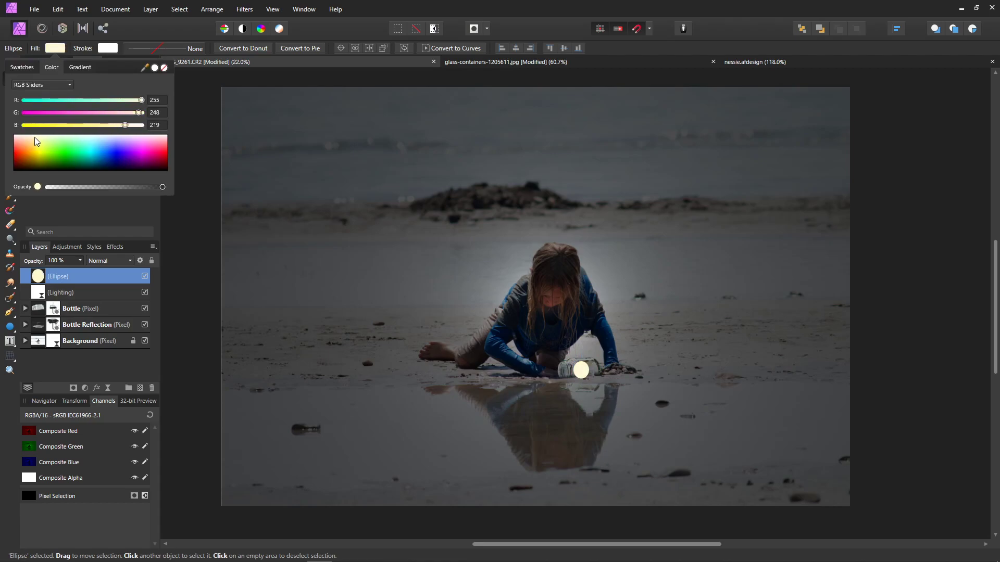
{"action": "left_click", "coordinate": [50, 49]}
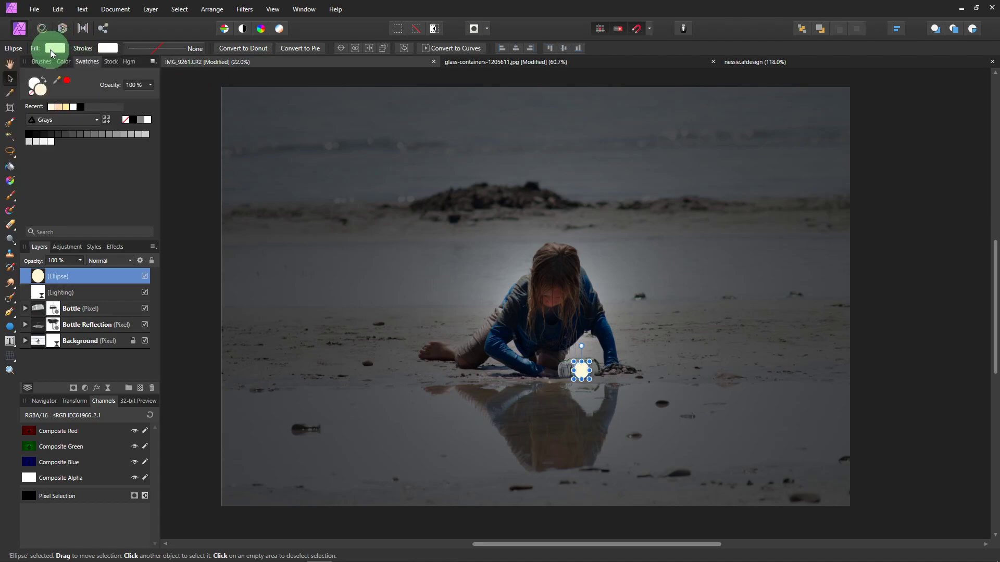
Gaussian-blur the ellipse with a 43.5 px radius and set its blend mode to Overlay.
{"action": "left_click", "coordinate": [244, 9]}
{"action": "mouse_move", "coordinate": [255, 32]}
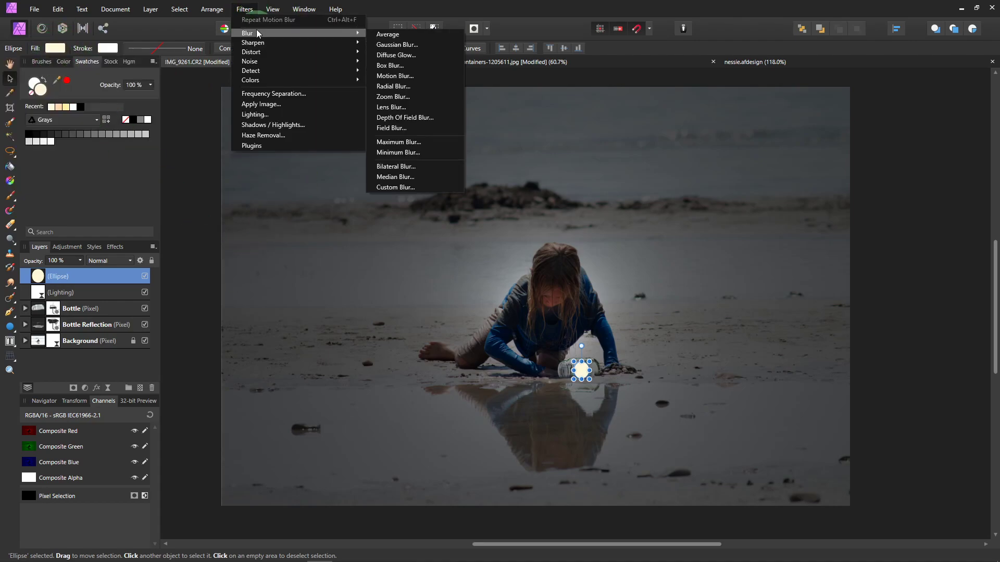
{"action": "left_click", "coordinate": [370, 48]}
{"action": "left_click_drag", "start_coordinate": [116, 386], "coordinate": [158, 414]}
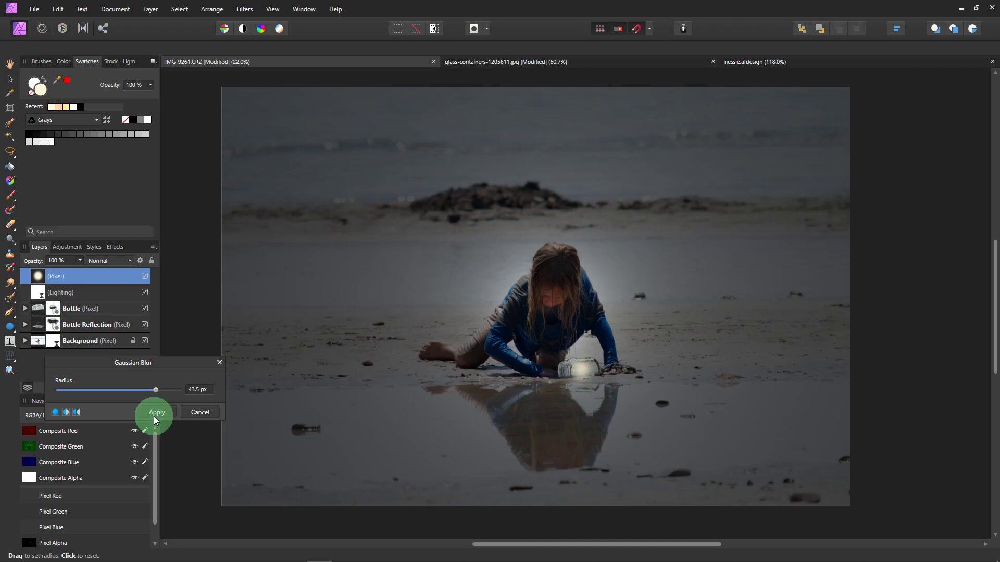
{"action": "left_click", "coordinate": [155, 414]}
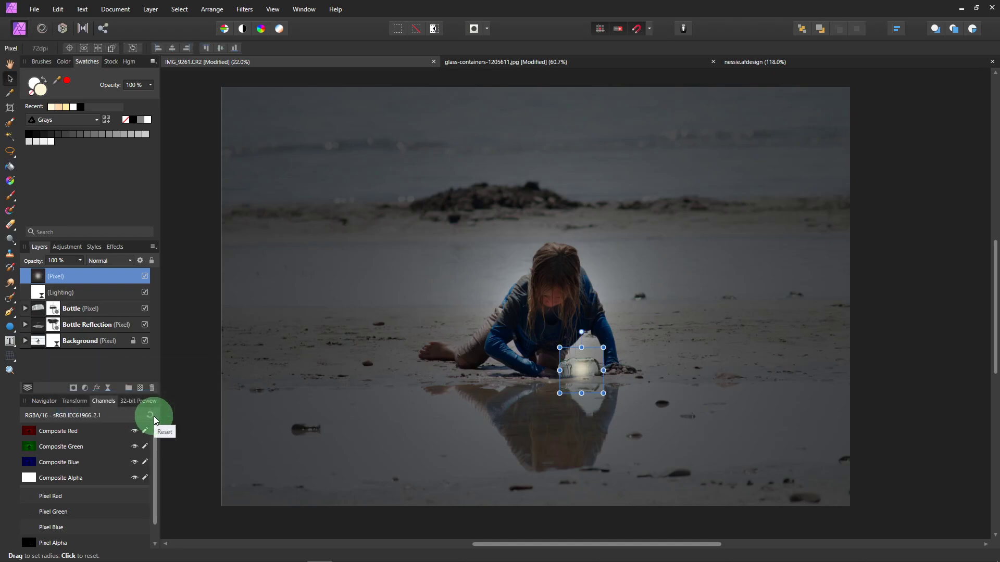
{"action": "left_click", "coordinate": [129, 263]}
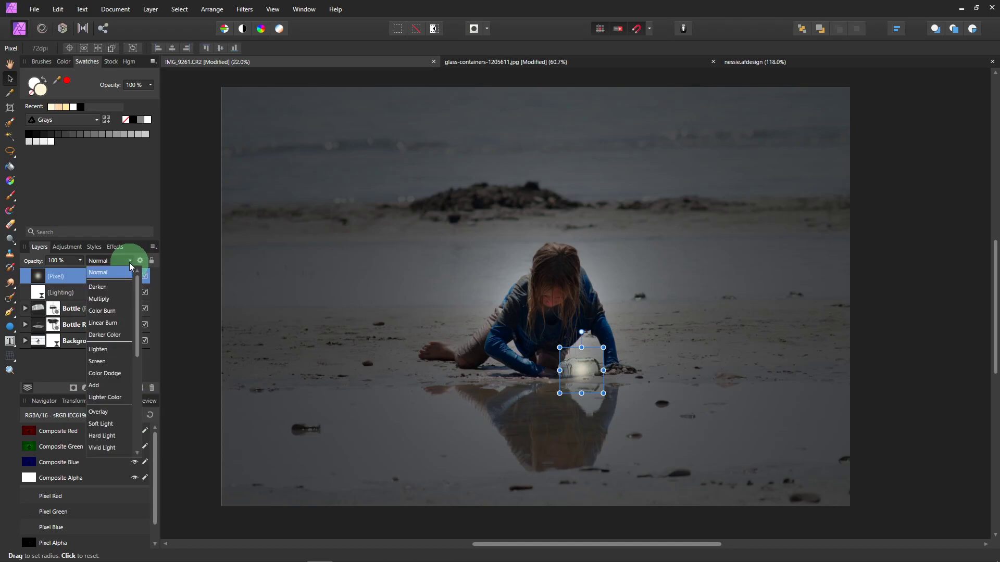
{"action": "left_click", "coordinate": [120, 411]}
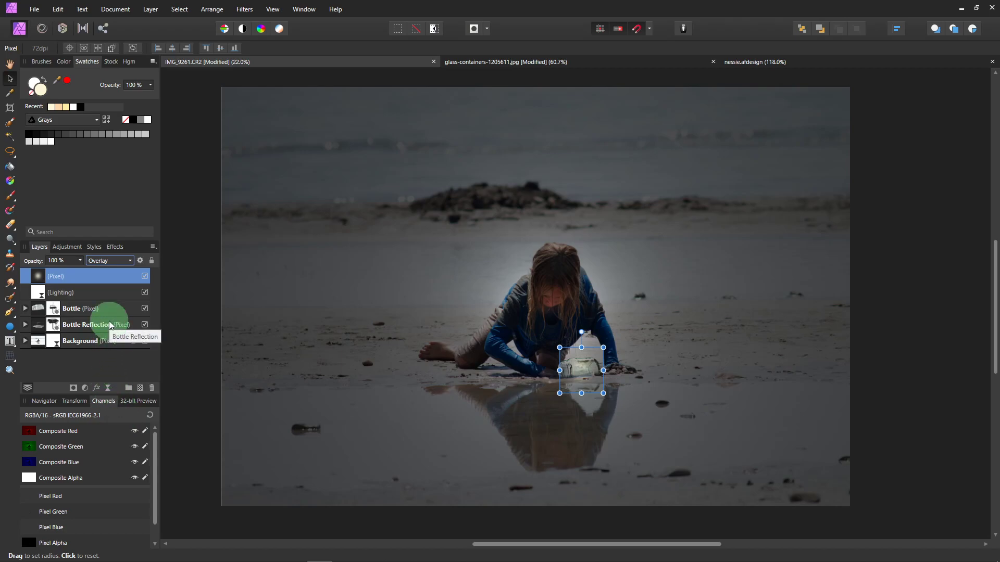
Duplicate the glow layer, nudge it lower on the jar, and set its opacity to 60%.
{"action": "key", "text": "ctrl+j"}
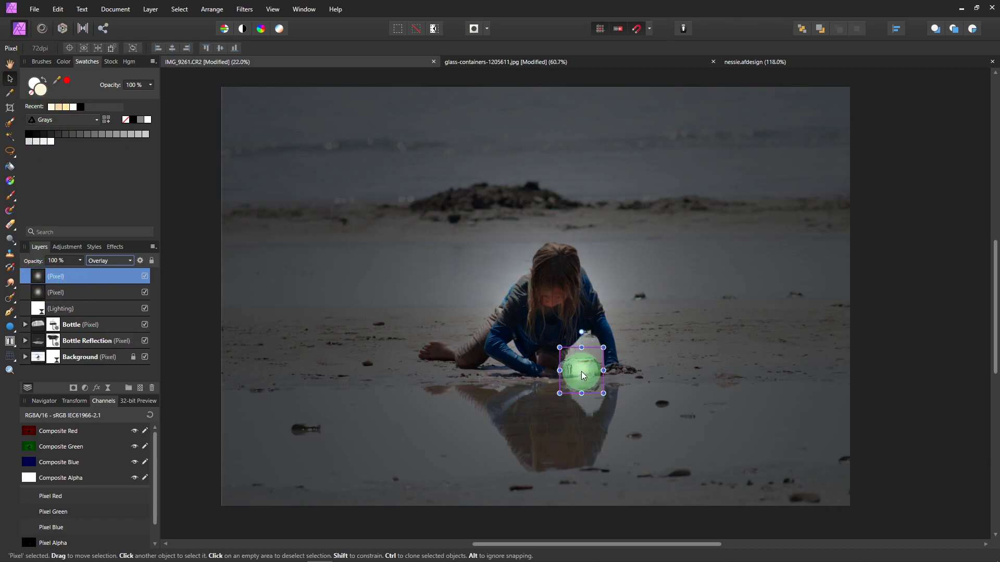
{"action": "scroll", "coordinate": [581, 374], "scroll_direction": "up", "scroll_amount": 1}
{"action": "left_click_drag", "start_coordinate": [584, 370], "coordinate": [583, 395]}
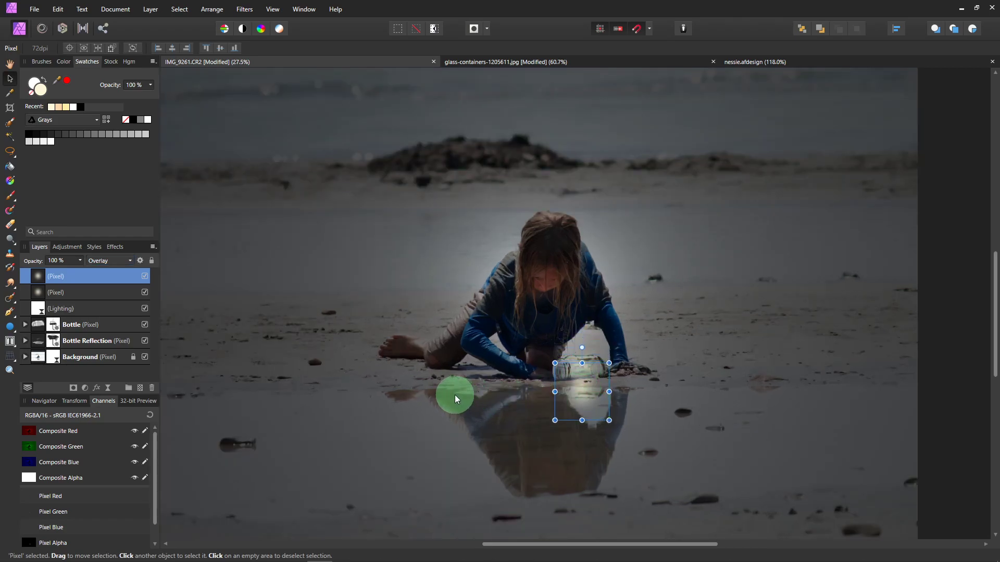
{"action": "left_click_drag", "start_coordinate": [79, 264], "coordinate": [447, 283]}
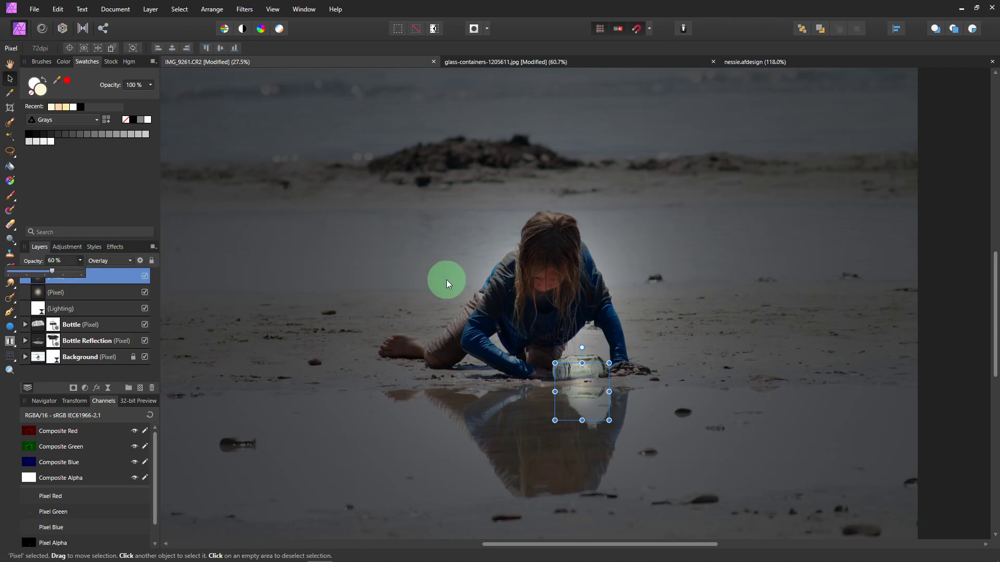
{"action": "scroll", "coordinate": [447, 284], "scroll_direction": "down", "scroll_amount": 1}
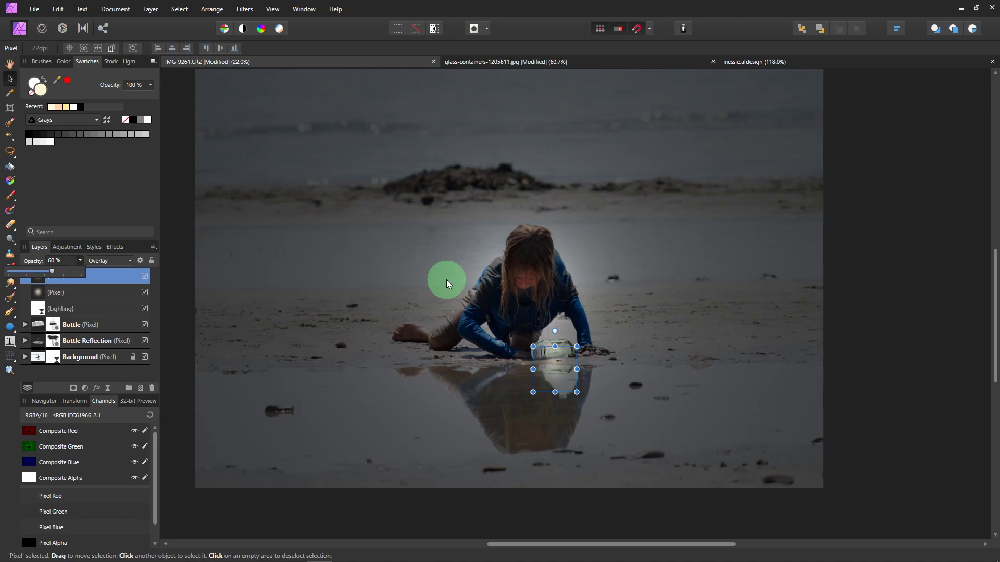
{"action": "key", "text": "space"}
{"action": "left_click_drag", "start_coordinate": [440, 270], "coordinate": [448, 286]}
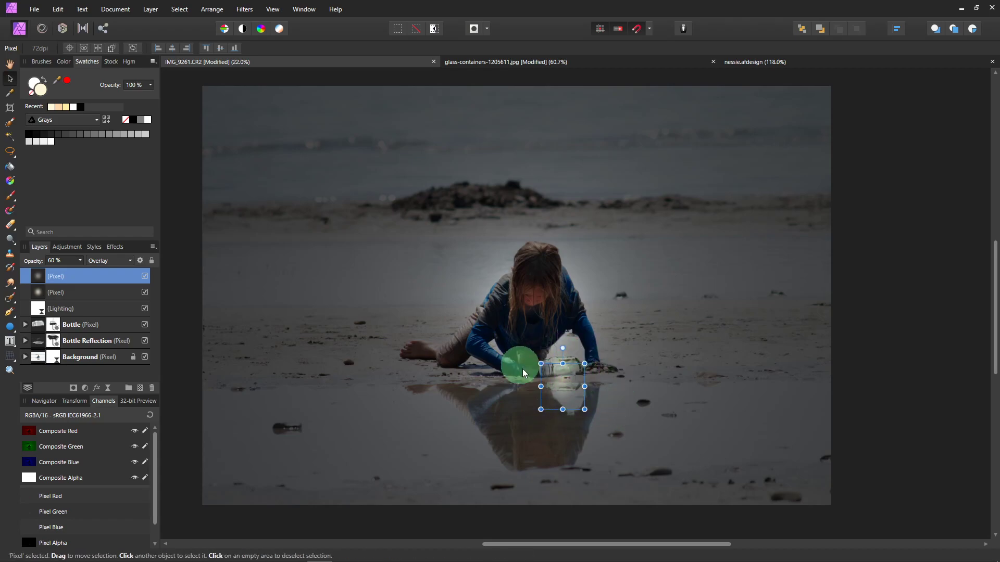
Draw a black-filled rectangle covering the whole photo.
{"action": "left_click", "coordinate": [16, 334]}
{"action": "left_click", "coordinate": [92, 53]}
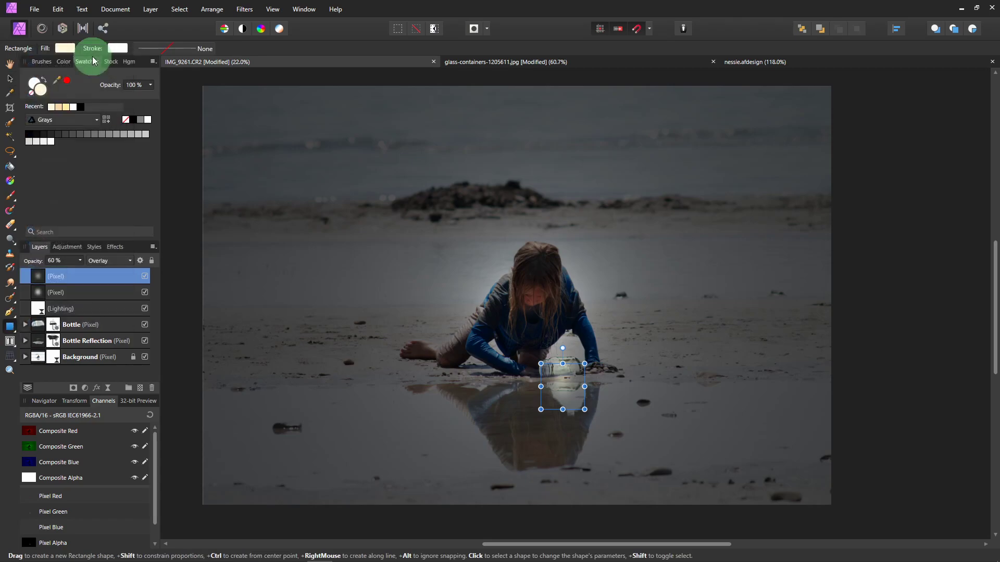
{"action": "left_click_drag", "start_coordinate": [203, 85], "coordinate": [834, 507]}
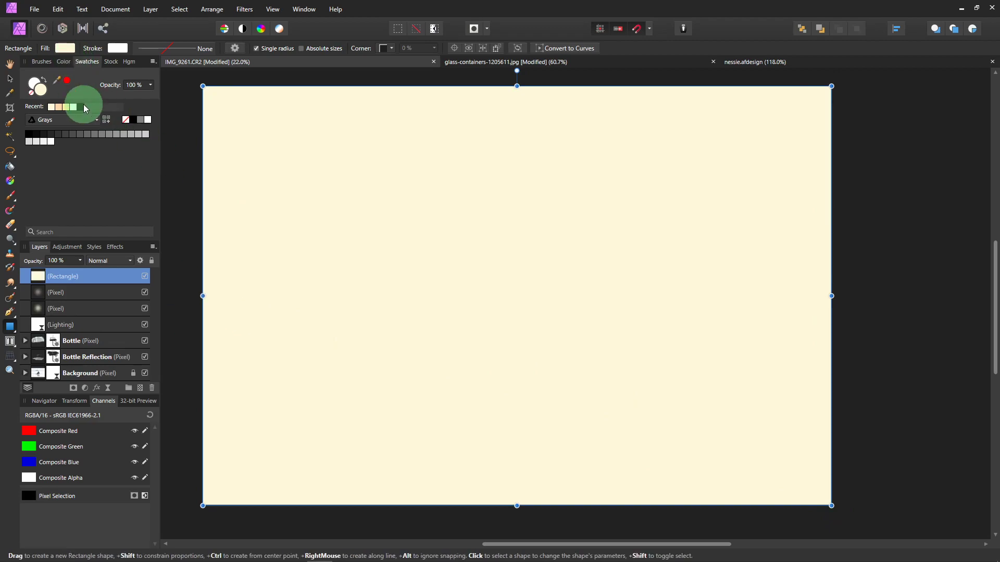
{"action": "key", "text": "d"}
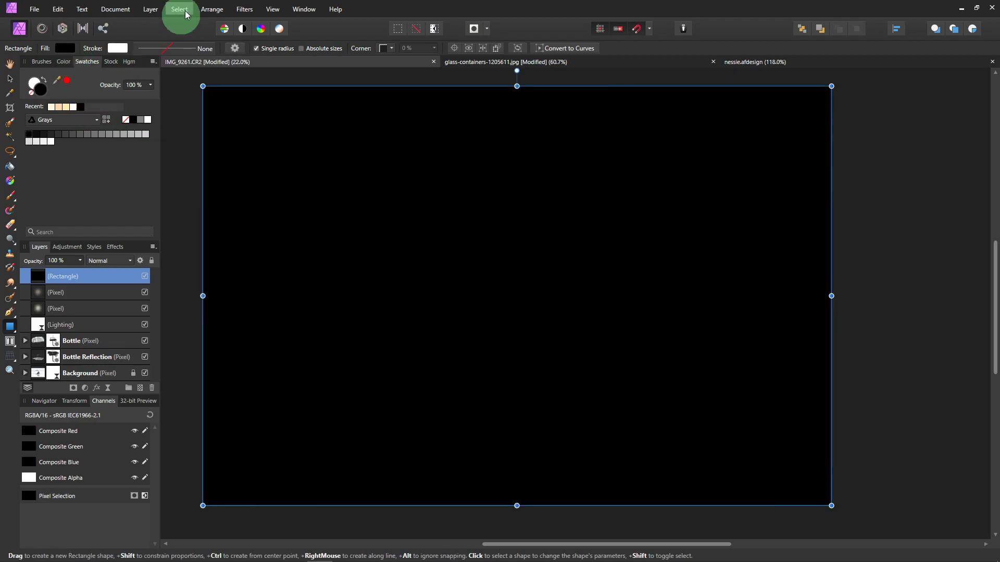
Rasterize the rectangle and set its blend mode to Color Dodge.
{"action": "left_click", "coordinate": [156, 11]}
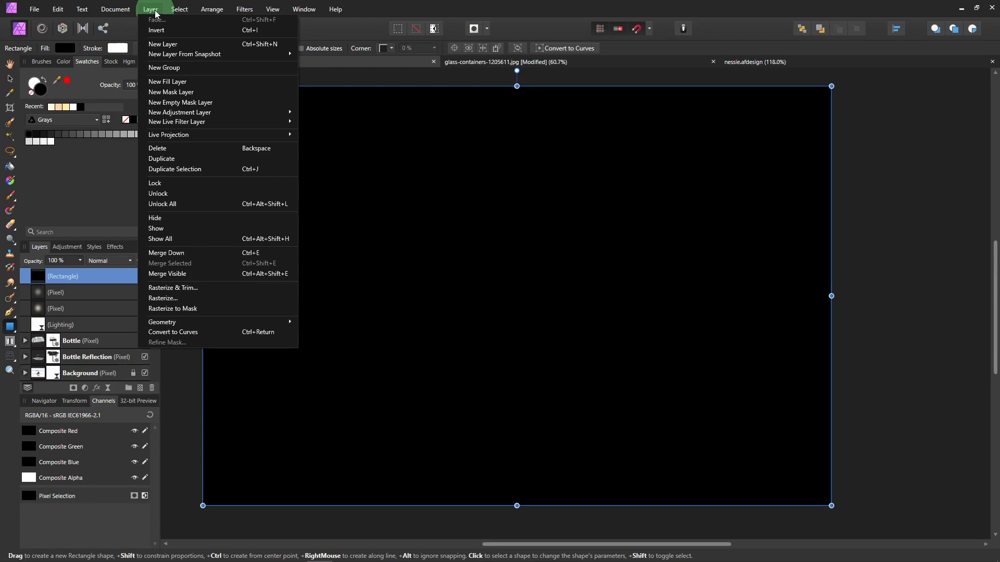
{"action": "left_click", "coordinate": [190, 297]}
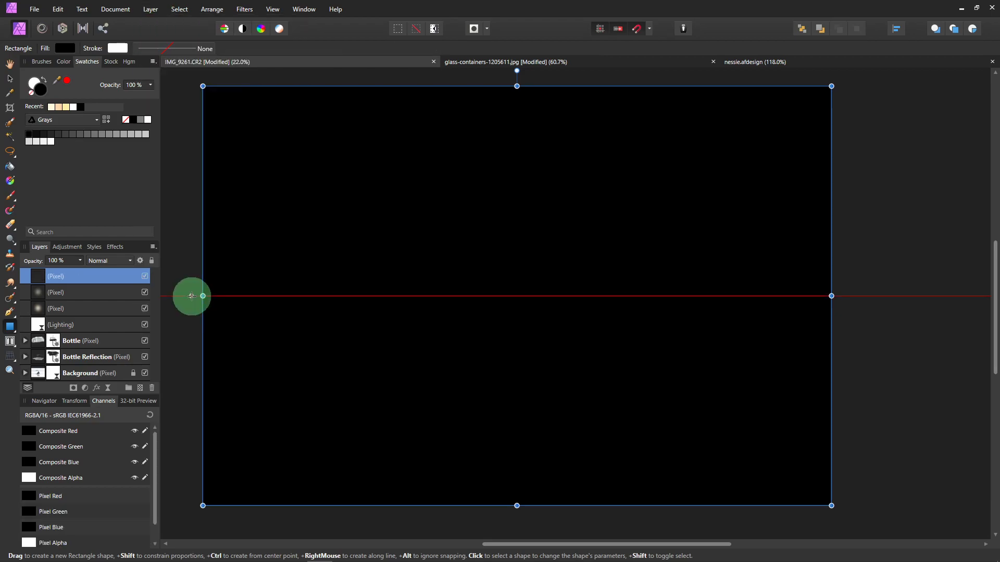
{"action": "left_click", "coordinate": [128, 261]}
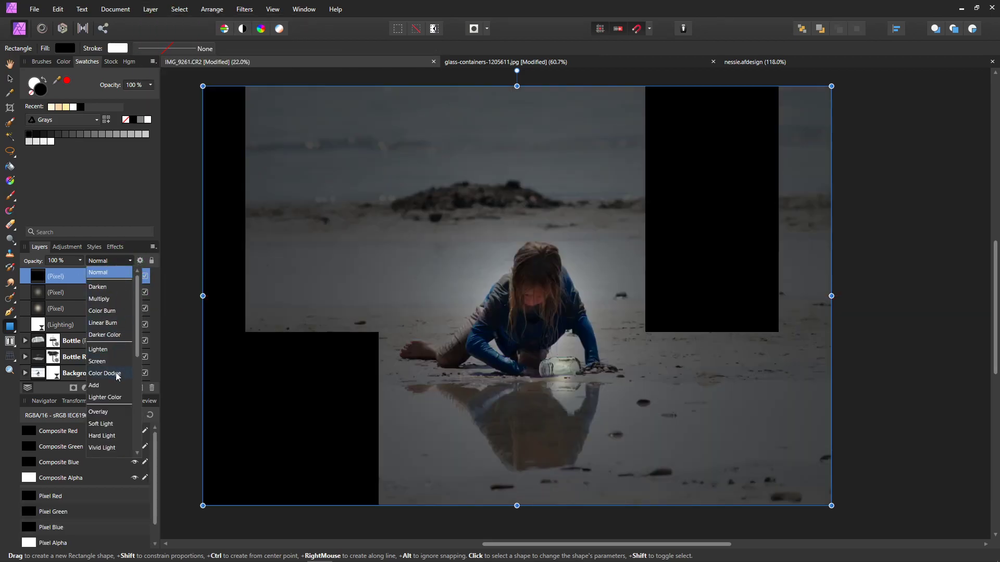
{"action": "left_click", "coordinate": [116, 373]}
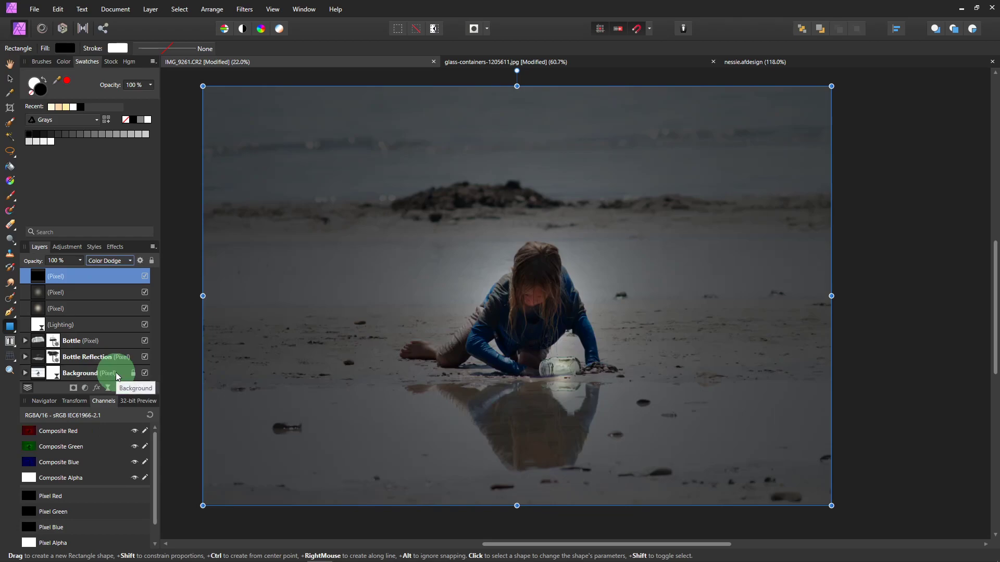
Set the Paint Brush to 14% opacity and about 452 px width.
{"action": "key", "text": "b"}
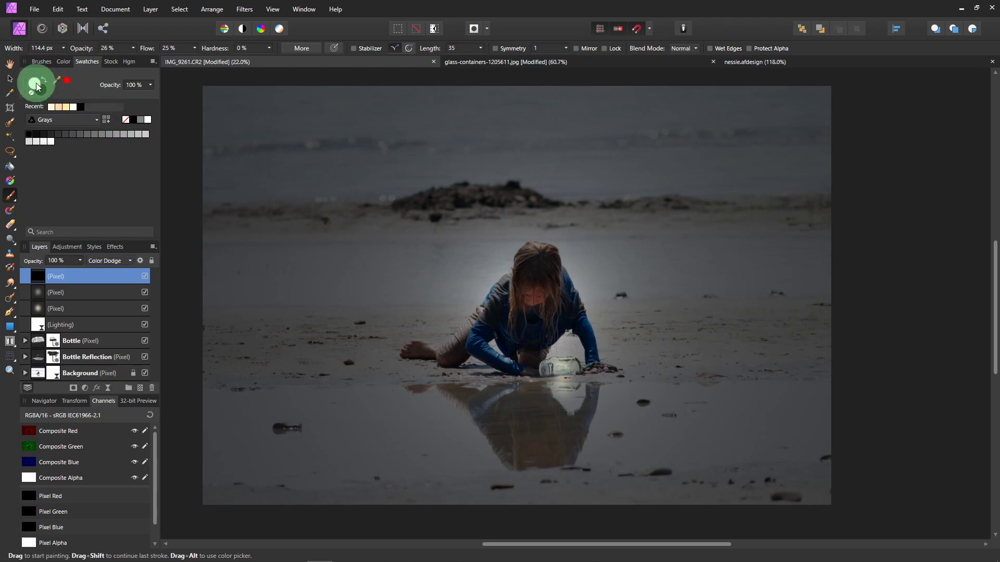
{"action": "left_click", "coordinate": [133, 48]}
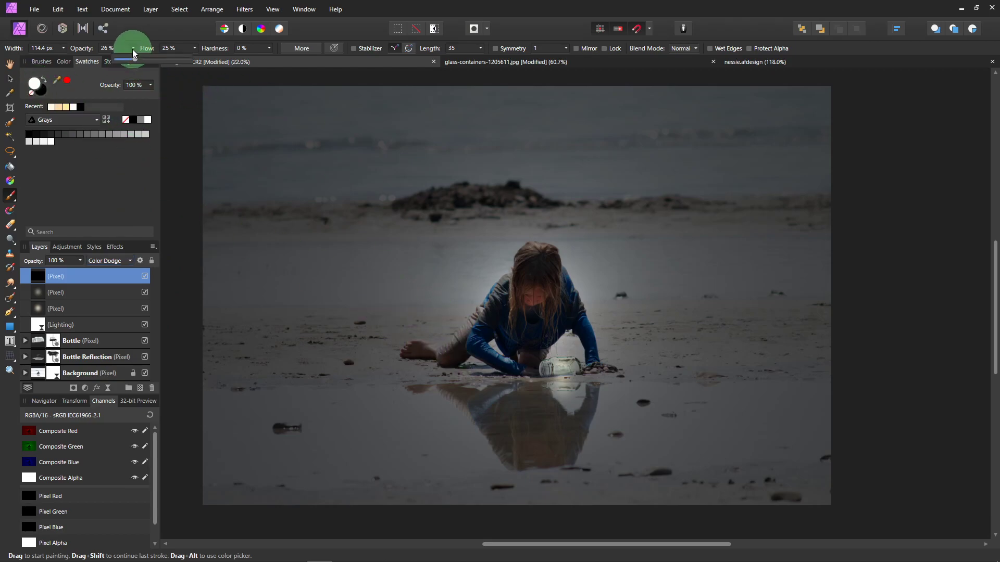
{"action": "left_click_drag", "start_coordinate": [135, 61], "coordinate": [127, 61]}
{"action": "left_click", "coordinate": [511, 338]}
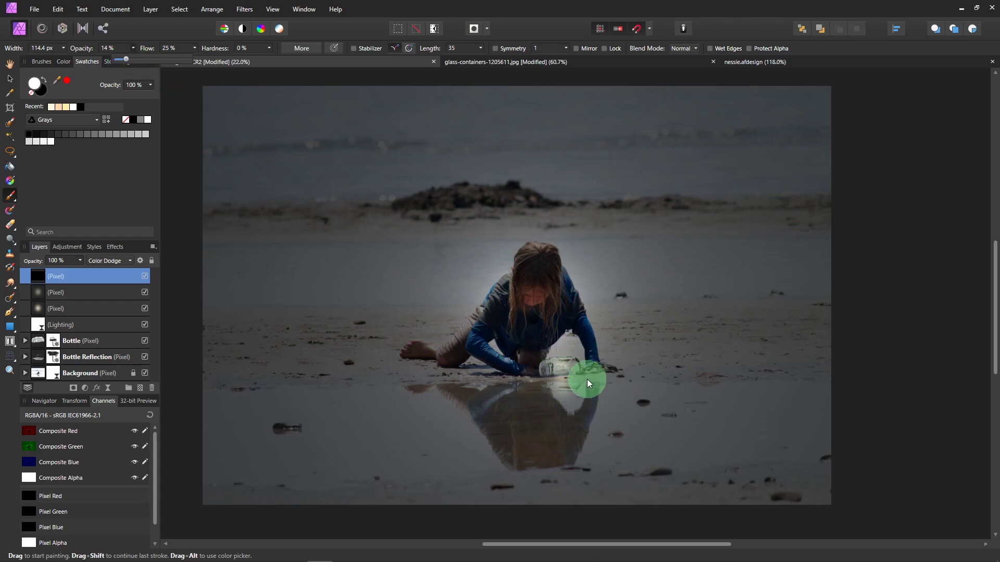
{"action": "scroll", "coordinate": [574, 374], "scroll_direction": "up", "scroll_amount": 1}
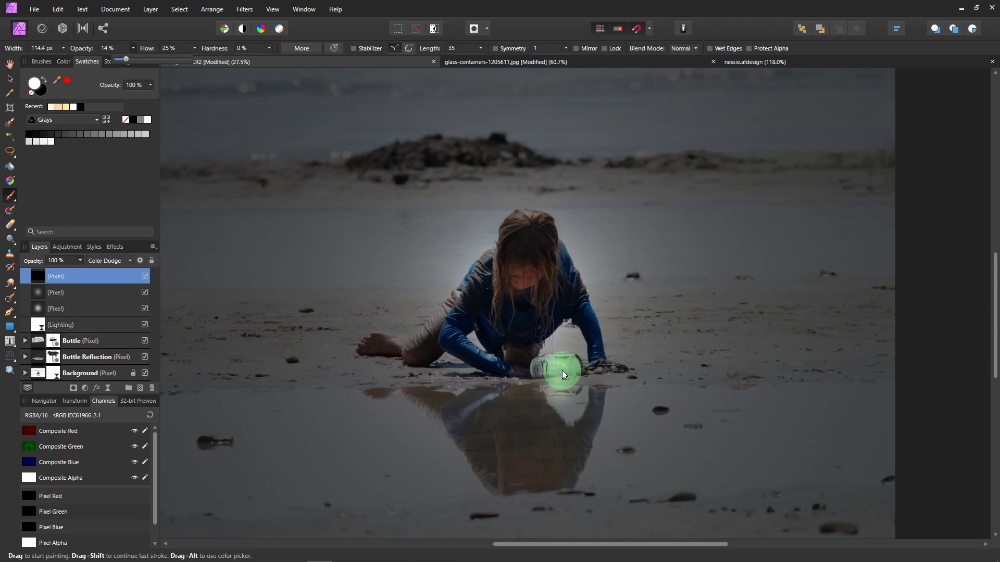
{"action": "key", "text": "bracketright"}
{"action": "key", "text": "bracketright"}
{"action": "key", "text": "bracketright"}
{"action": "key", "text": "bracketright"}
{"action": "key", "text": "bracketright"}
{"action": "key", "text": "bracketright"}
{"action": "key", "text": "bracketright"}
{"action": "key", "text": "bracketright"}
{"action": "key", "text": "bracketright"}
{"action": "key", "text": "bracketright"}
{"action": "key", "text": "bracketleft"}
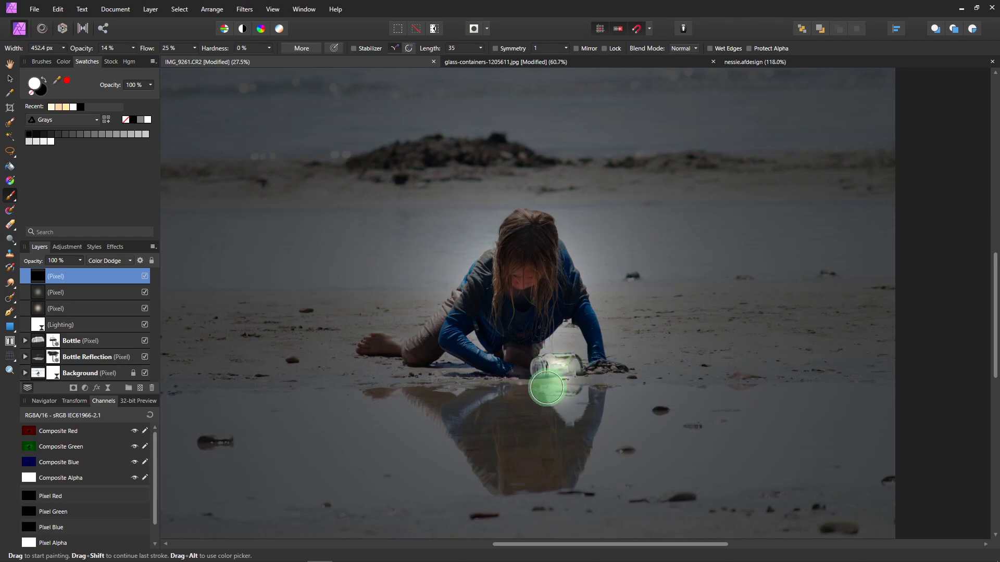
Paint soft white strokes over the jar, its reflection and the girl's face.
{"action": "mouse_move", "coordinate": [547, 388]}
{"action": "left_mouse_down"}
{"action": "mouse_move", "coordinate": [576, 360]}
{"action": "mouse_move", "coordinate": [543, 360]}
{"action": "mouse_move", "coordinate": [566, 375]}
{"action": "mouse_move", "coordinate": [565, 395]}
{"action": "left_mouse_up"}
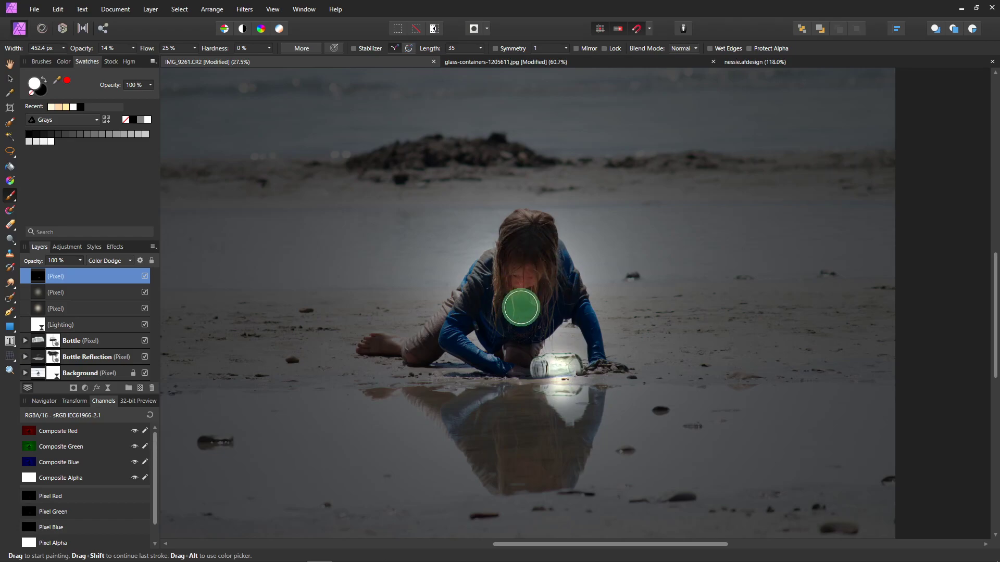
{"action": "mouse_move", "coordinate": [521, 307]}
{"action": "left_mouse_down"}
{"action": "mouse_move", "coordinate": [527, 277]}
{"action": "mouse_move", "coordinate": [542, 296]}
{"action": "mouse_move", "coordinate": [515, 292]}
{"action": "mouse_move", "coordinate": [541, 300]}
{"action": "mouse_move", "coordinate": [534, 272]}
{"action": "mouse_move", "coordinate": [541, 304]}
{"action": "left_mouse_up"}
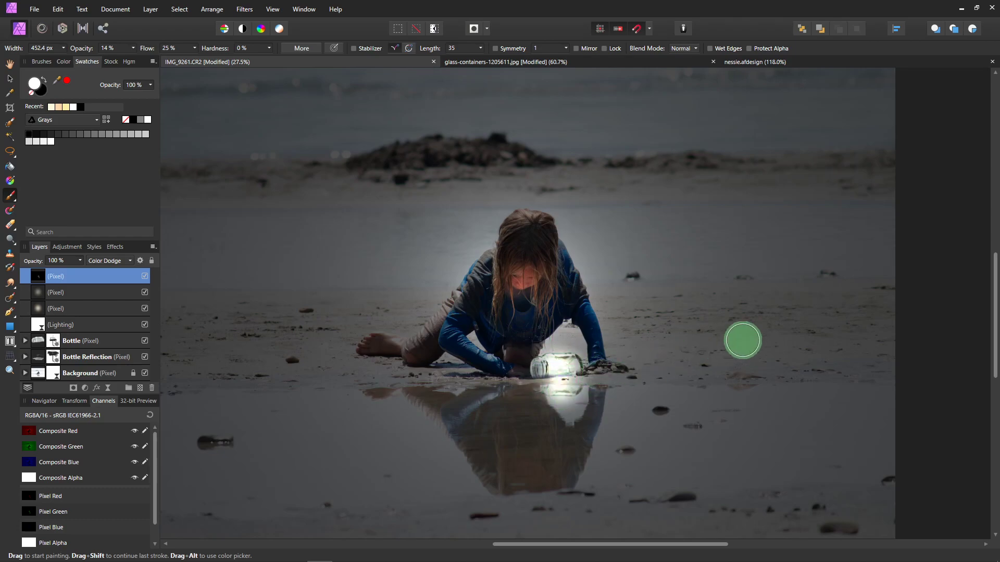
{"action": "scroll", "coordinate": [651, 321], "scroll_direction": "down", "scroll_amount": 1}
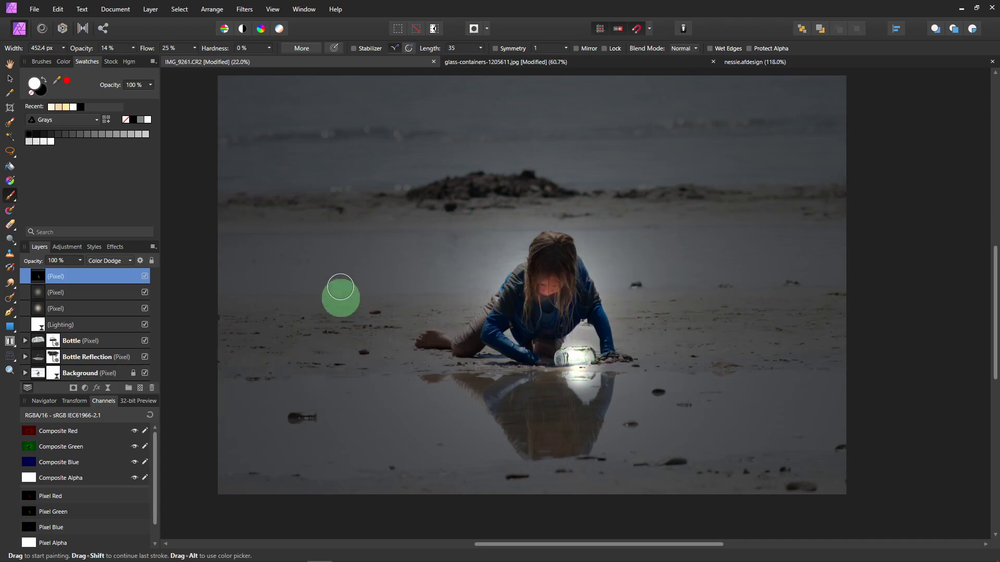
Add a Live Vignette filter layer and move it to the top of the stack.
{"action": "left_click", "coordinate": [151, 10]}
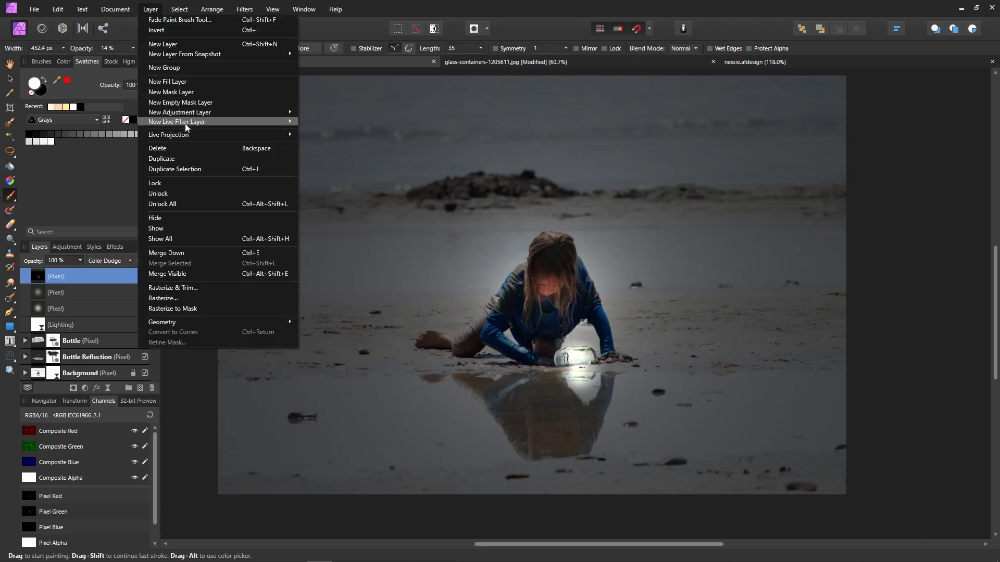
{"action": "mouse_move", "coordinate": [186, 123]}
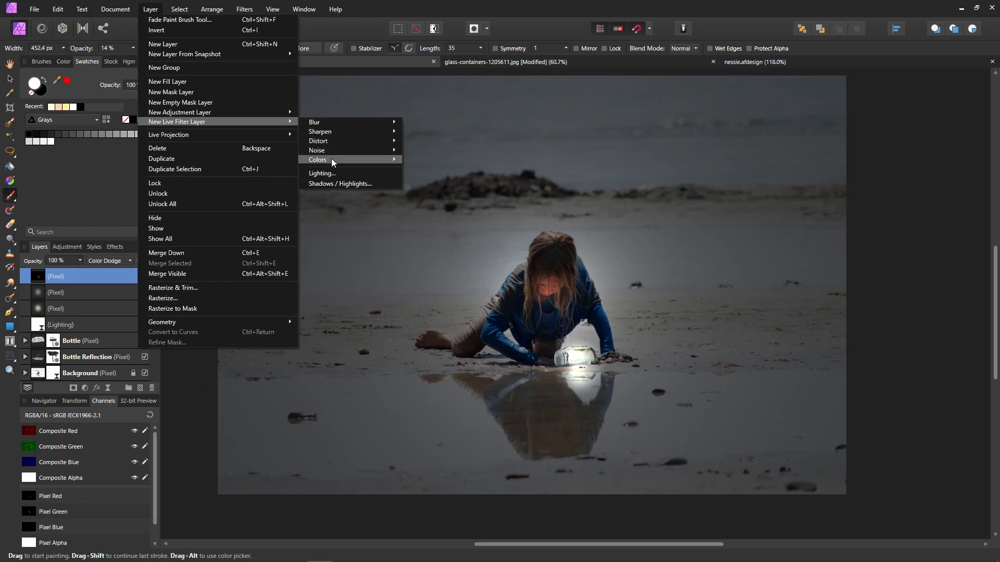
{"action": "mouse_move", "coordinate": [331, 159]}
{"action": "left_click", "coordinate": [434, 173]}
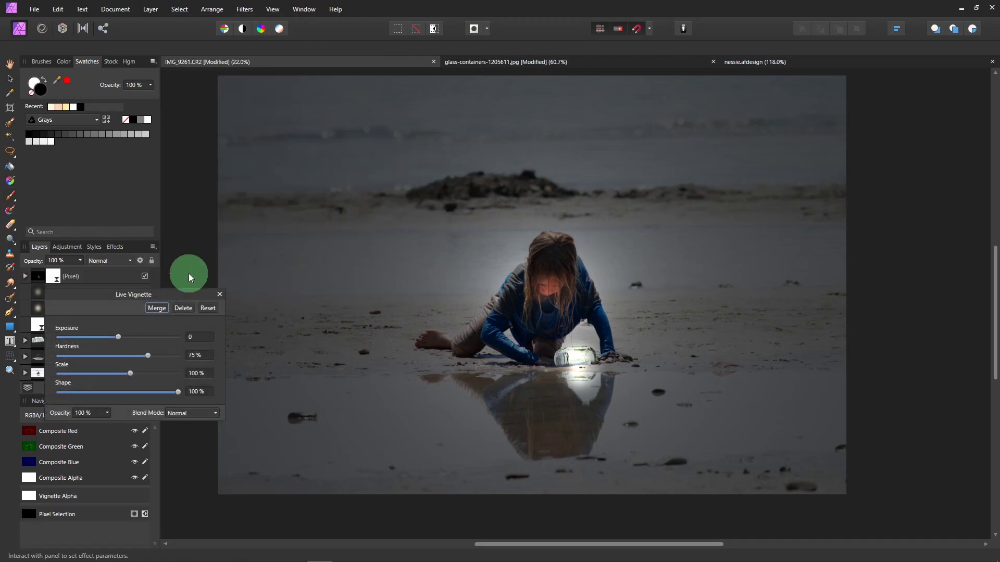
{"action": "left_click", "coordinate": [25, 277]}
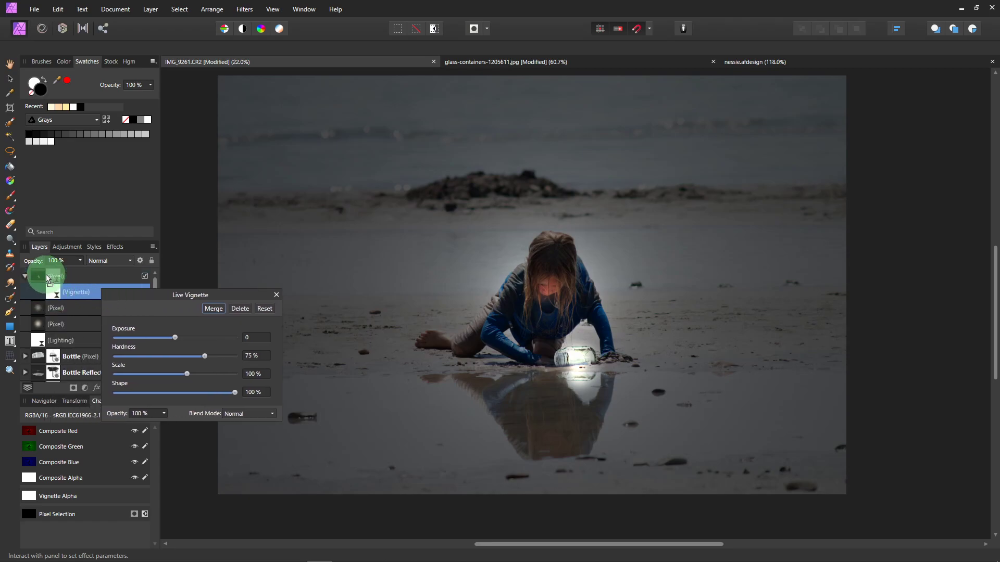
{"action": "mouse_move", "coordinate": [49, 280]}
{"action": "left_mouse_down"}
{"action": "mouse_move", "coordinate": [52, 290]}
{"action": "mouse_move", "coordinate": [54, 277]}
{"action": "left_mouse_up"}
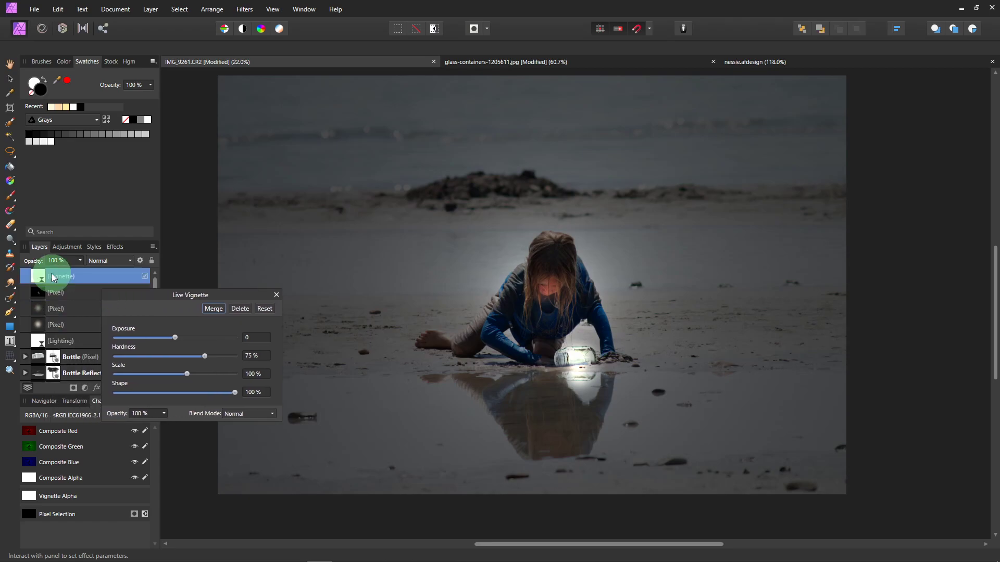
Set the vignette to exposure -1.913, hardness 42%, scale 84% and shape 62%.
{"action": "left_click", "coordinate": [203, 333]}
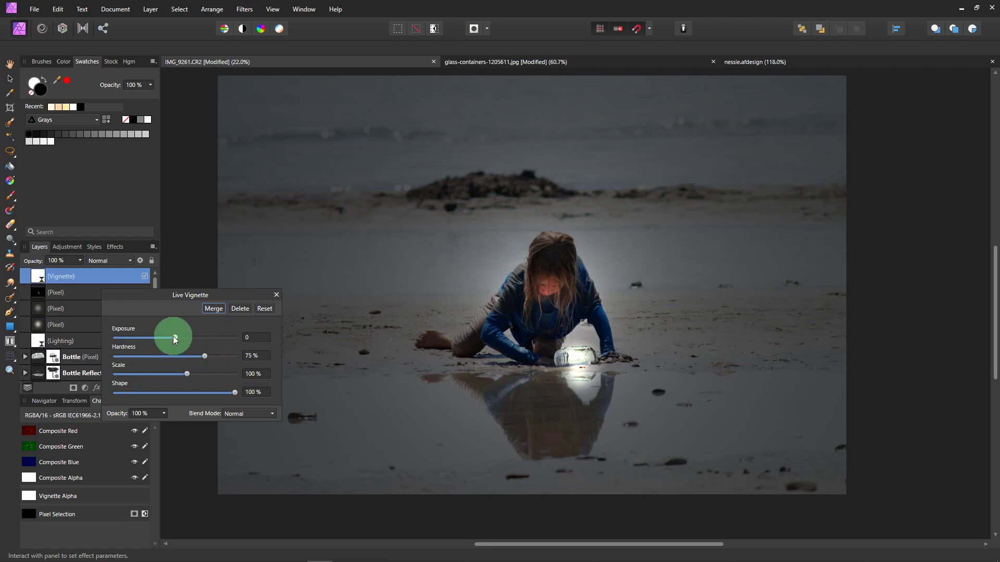
{"action": "left_click_drag", "start_coordinate": [174, 338], "coordinate": [146, 342]}
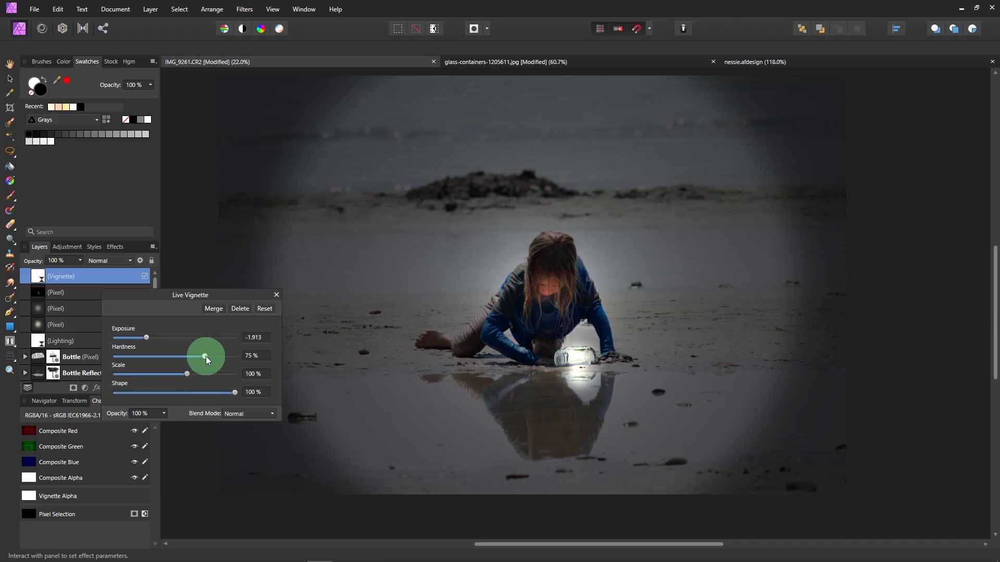
{"action": "left_click_drag", "start_coordinate": [214, 359], "coordinate": [166, 373]}
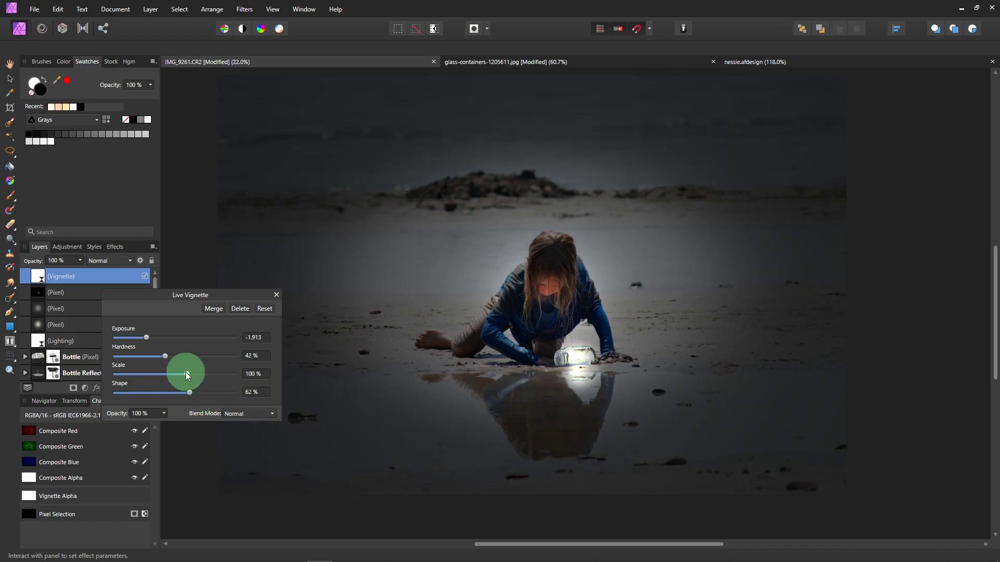
{"action": "left_click_drag", "start_coordinate": [185, 371], "coordinate": [179, 373]}
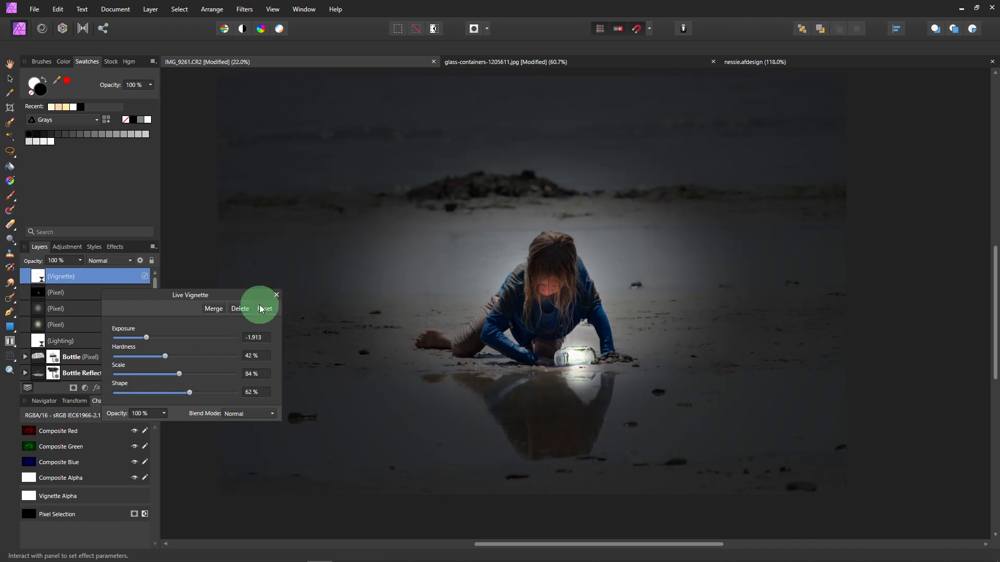
{"action": "left_click", "coordinate": [277, 295]}
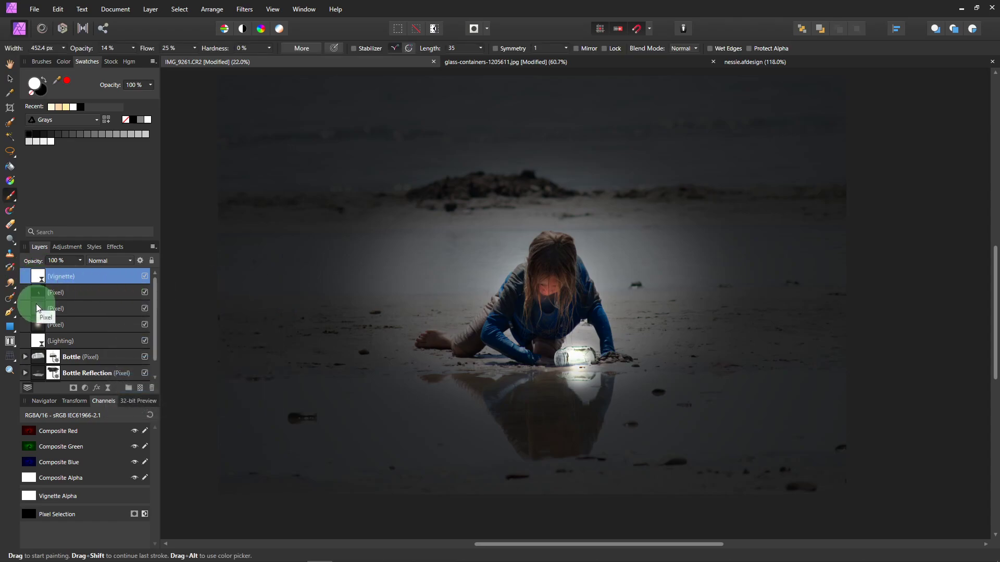
Add a Curves adjustment, pulling the shadow point down and lifting the upper point into an S-curve.
{"action": "left_click", "coordinate": [84, 387]}
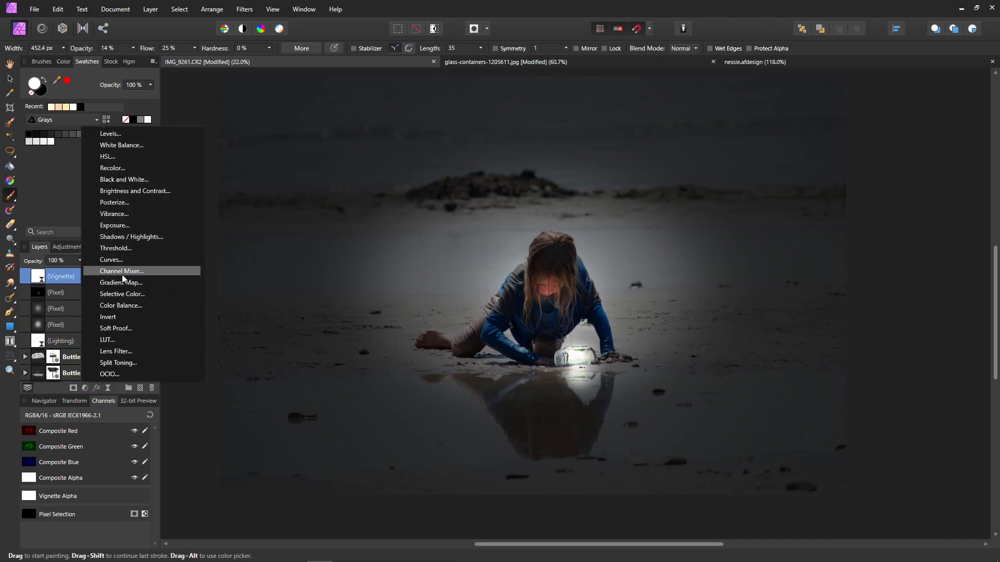
{"action": "left_click", "coordinate": [123, 259]}
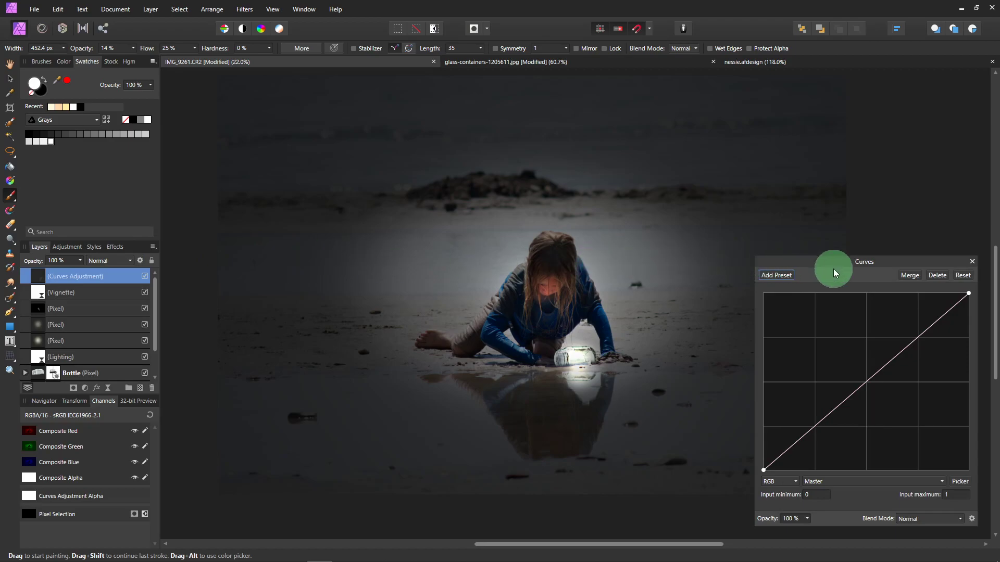
{"action": "left_click_drag", "start_coordinate": [831, 262], "coordinate": [122, 54]}
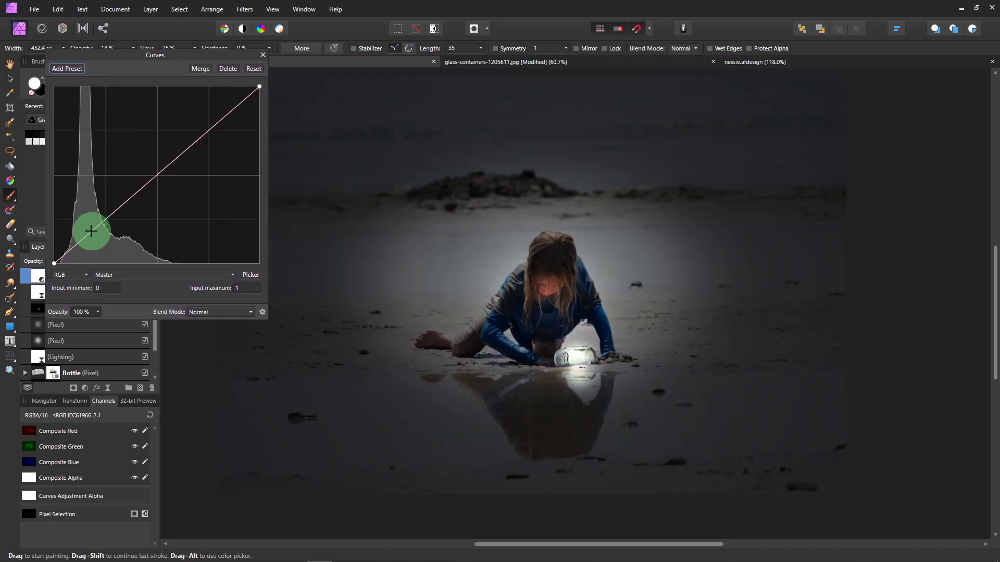
{"action": "left_click_drag", "start_coordinate": [91, 230], "coordinate": [92, 245]}
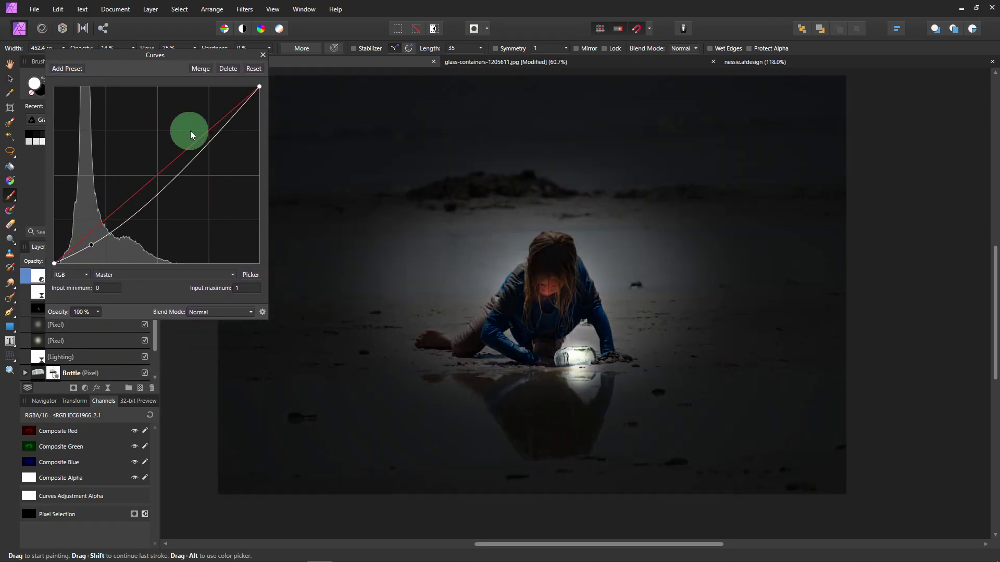
{"action": "left_click_drag", "start_coordinate": [211, 136], "coordinate": [209, 121]}
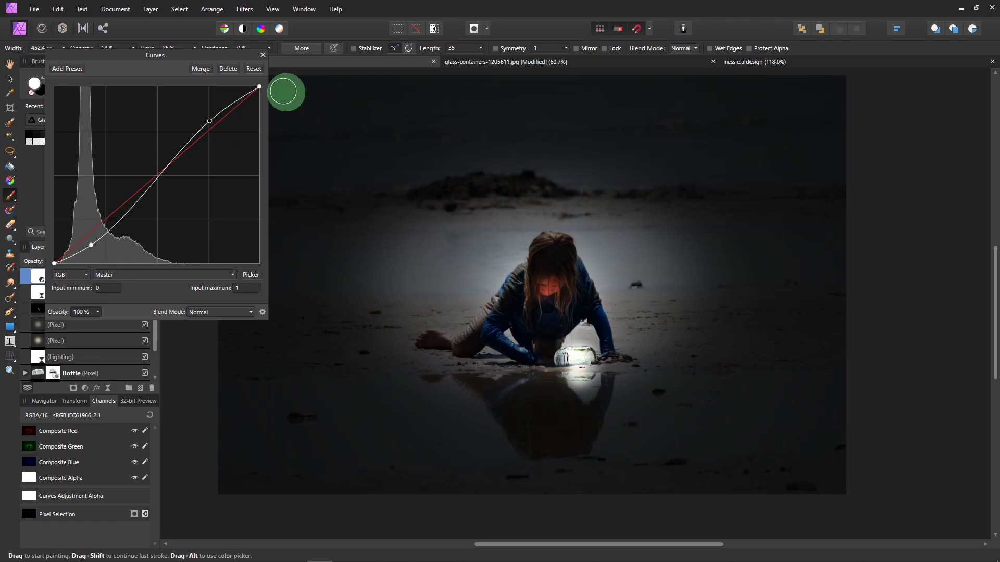
{"action": "left_click", "coordinate": [263, 55]}
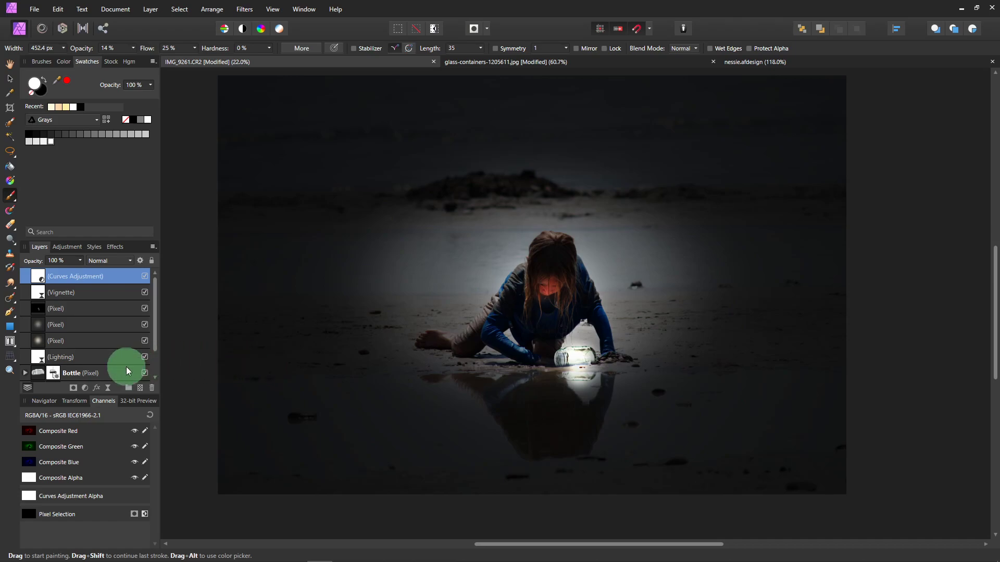
Add a Color Balance adjustment with midtone Magenta/Green set to -43%.
{"action": "left_click", "coordinate": [90, 390]}
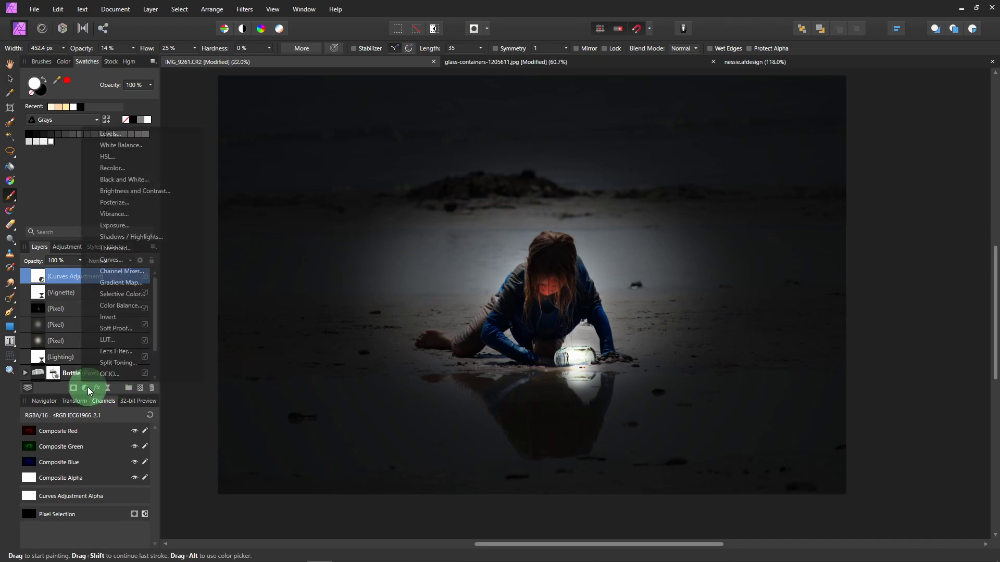
{"action": "left_click", "coordinate": [125, 306]}
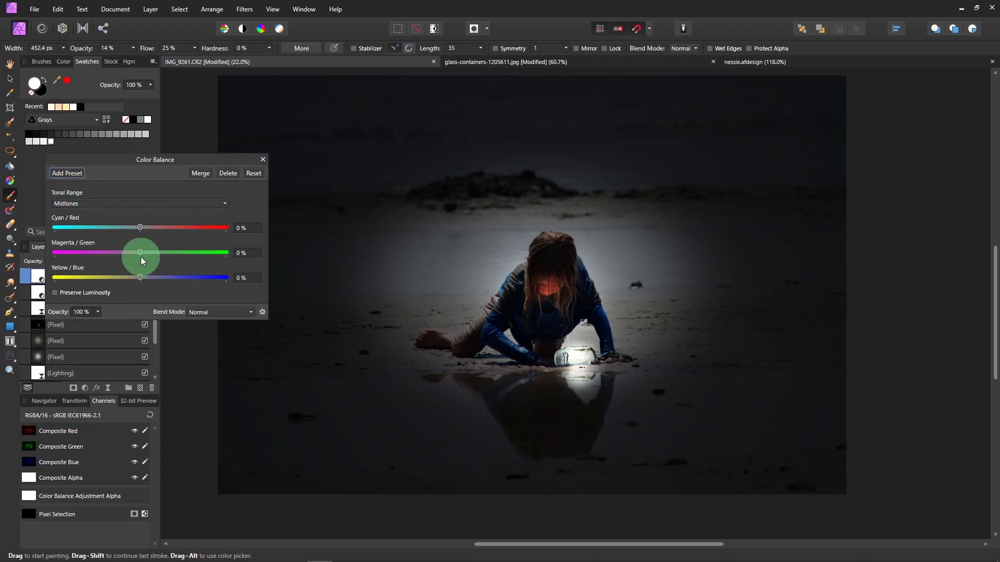
{"action": "left_click_drag", "start_coordinate": [140, 253], "coordinate": [104, 254]}
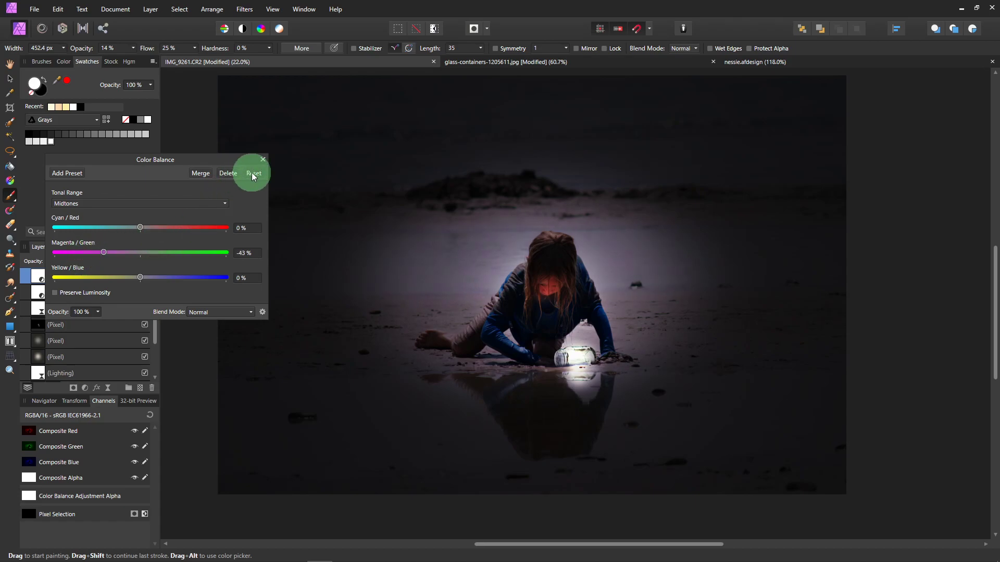
{"action": "left_click", "coordinate": [263, 160]}
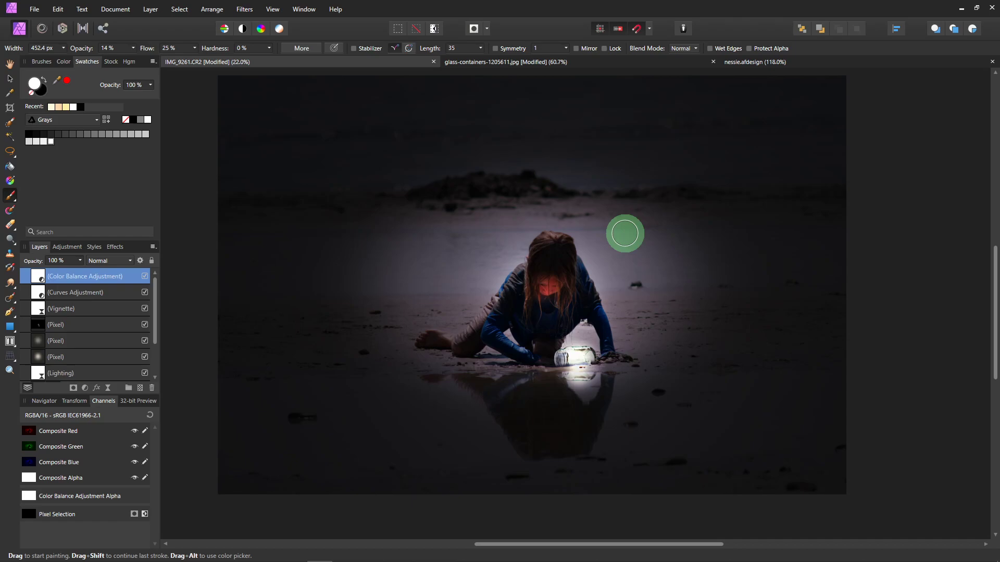
Copy the (Curve) silhouette layer from nessie.afdesign and return to the IMG_9261.CR2 document.
{"action": "left_click", "coordinate": [790, 62]}
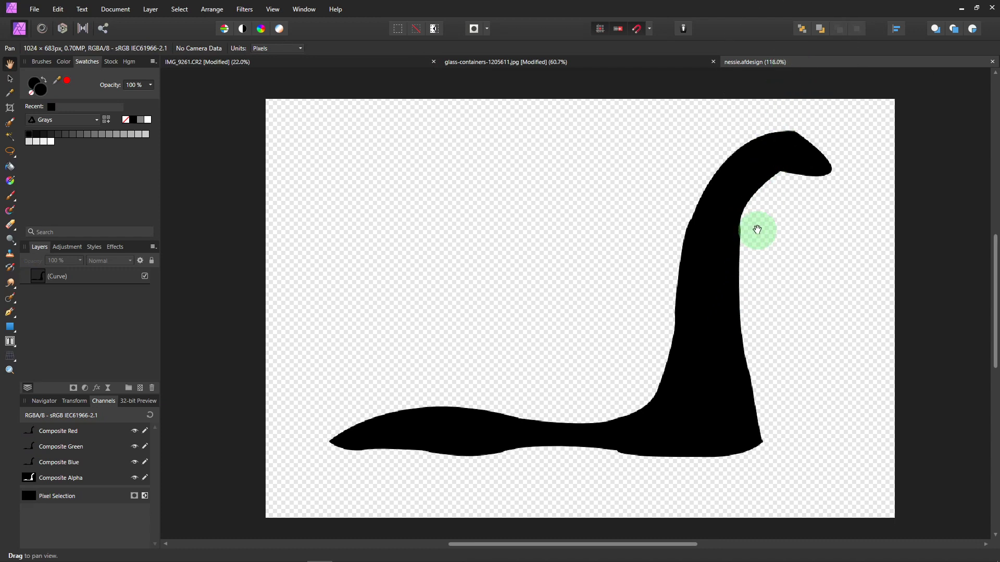
{"action": "left_click", "coordinate": [395, 424]}
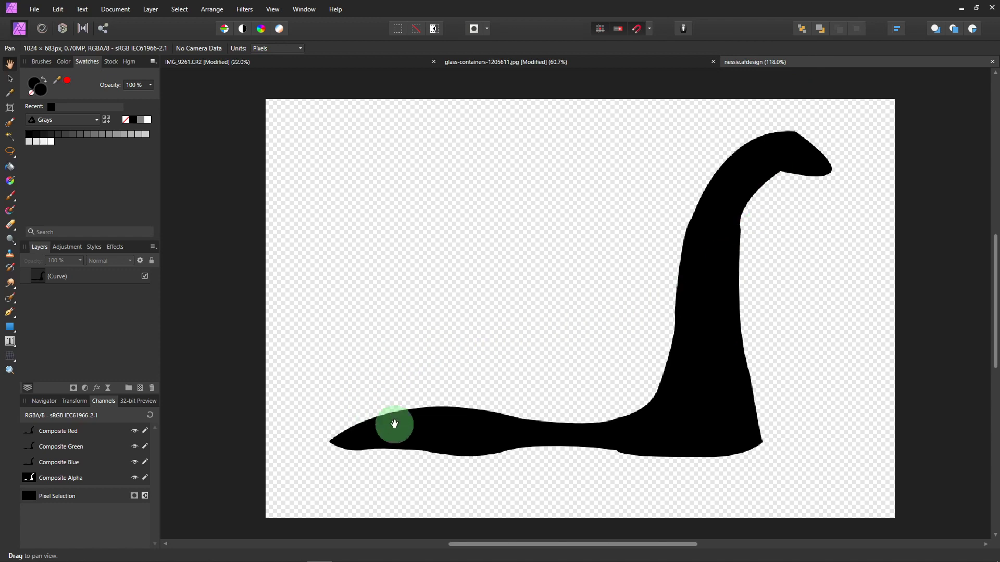
{"action": "left_click", "coordinate": [430, 435]}
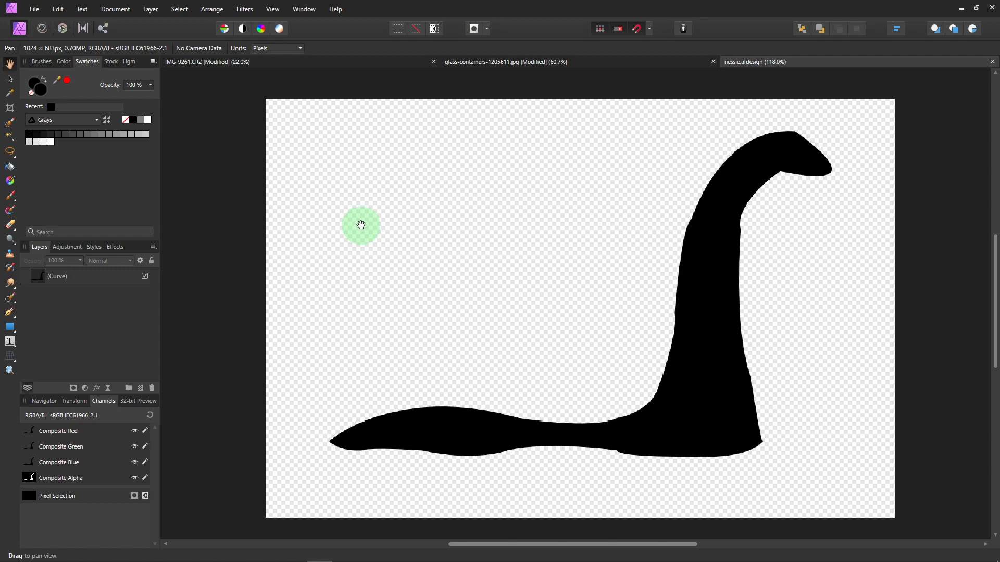
{"action": "left_click", "coordinate": [44, 276]}
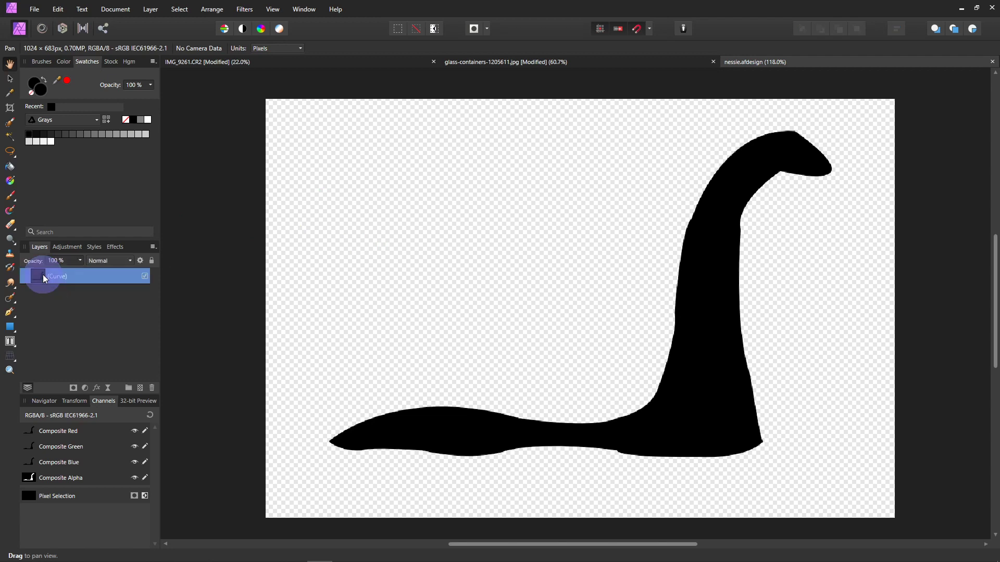
{"action": "right_click", "coordinate": [44, 276]}
{"action": "left_click", "coordinate": [60, 301]}
{"action": "left_click", "coordinate": [326, 61]}
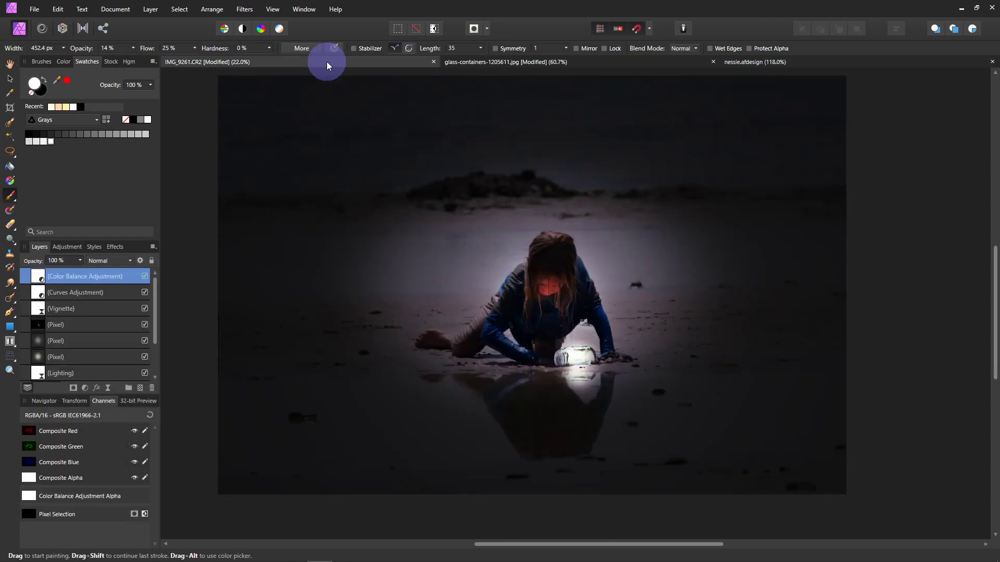
Paste the Nessie silhouette, shrink it into the sky above the horizon, and place it below Vignette.
{"action": "key", "text": "ctrl+v"}
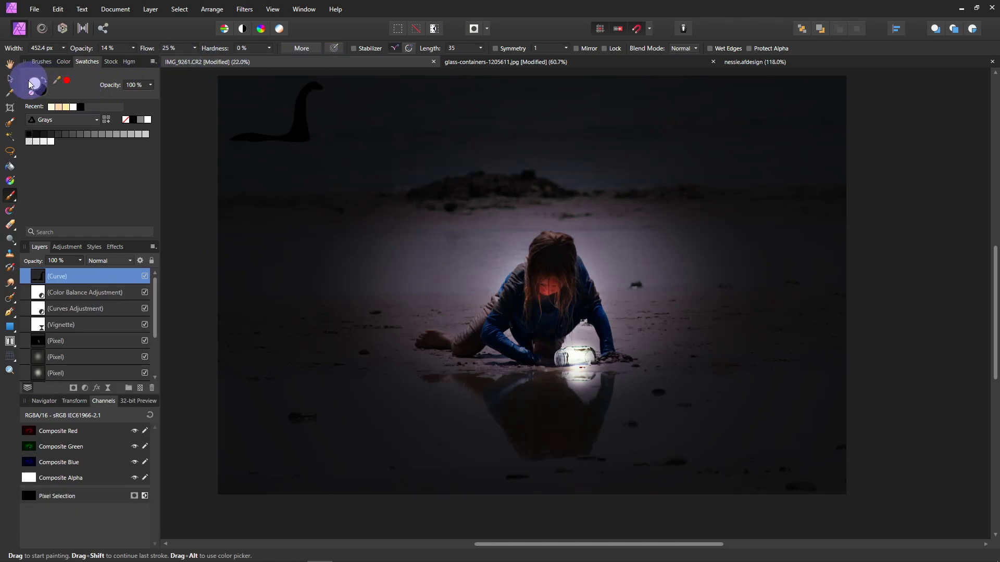
{"action": "left_click", "coordinate": [9, 78]}
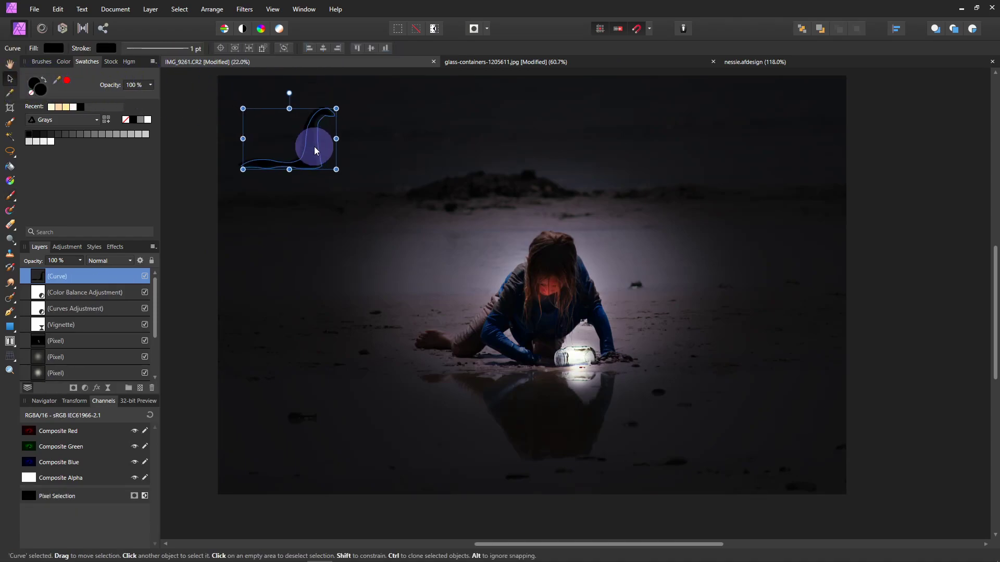
{"action": "left_click_drag", "start_coordinate": [315, 151], "coordinate": [381, 131]}
{"action": "left_click_drag", "start_coordinate": [402, 89], "coordinate": [375, 108]}
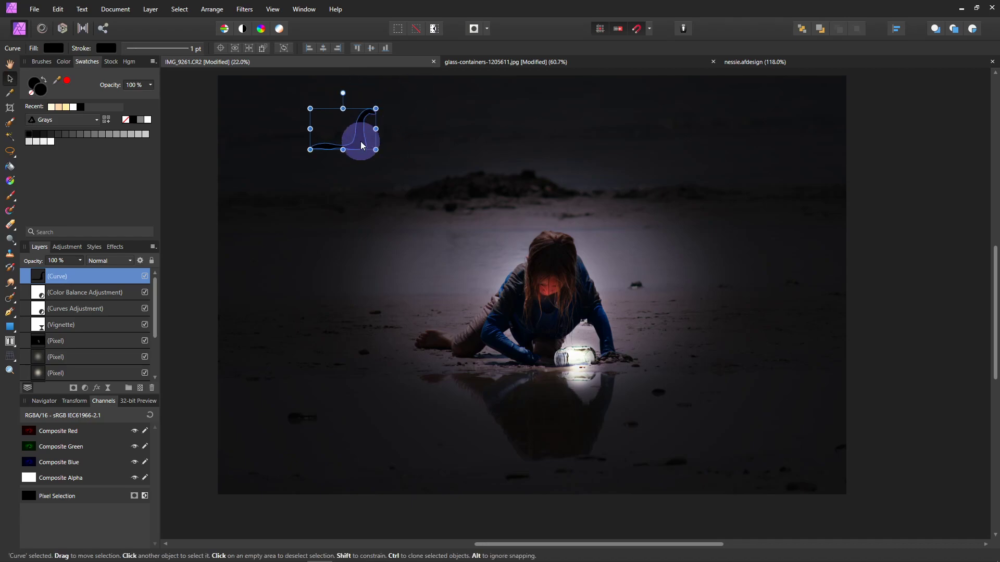
{"action": "left_click_drag", "start_coordinate": [359, 141], "coordinate": [402, 124]}
{"action": "left_click_drag", "start_coordinate": [35, 281], "coordinate": [34, 332]}
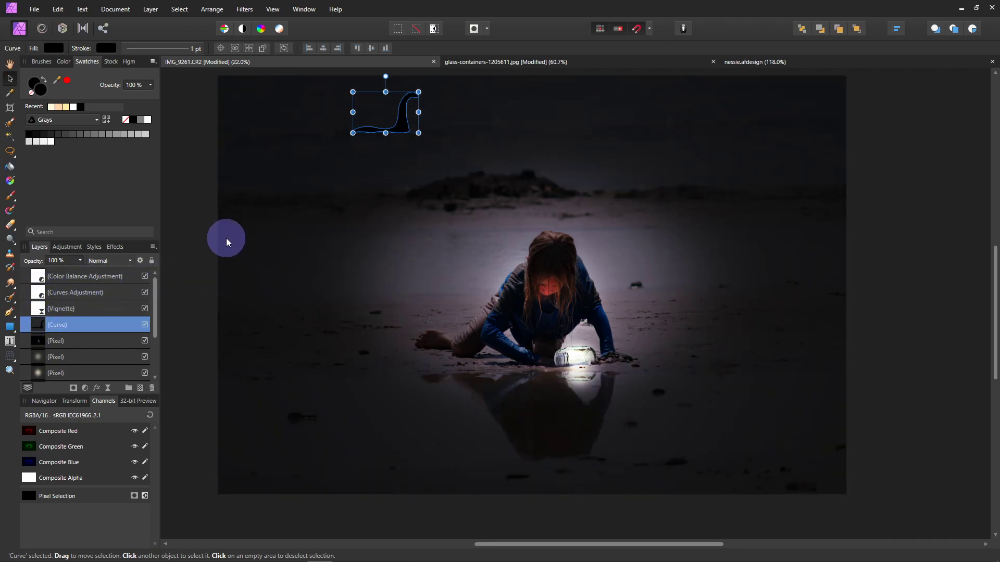
Apply a Gaussian Blur of about 16 px to the Nessie silhouette.
{"action": "left_click", "coordinate": [244, 9]}
{"action": "mouse_move", "coordinate": [261, 33]}
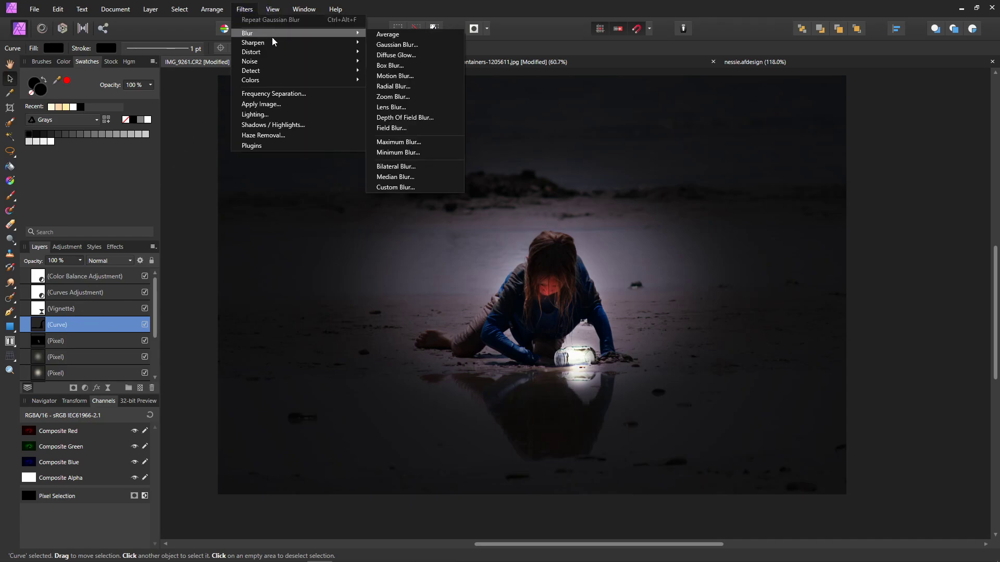
{"action": "left_click", "coordinate": [375, 43]}
{"action": "left_click", "coordinate": [284, 241]}
{"action": "left_click", "coordinate": [221, 406]}
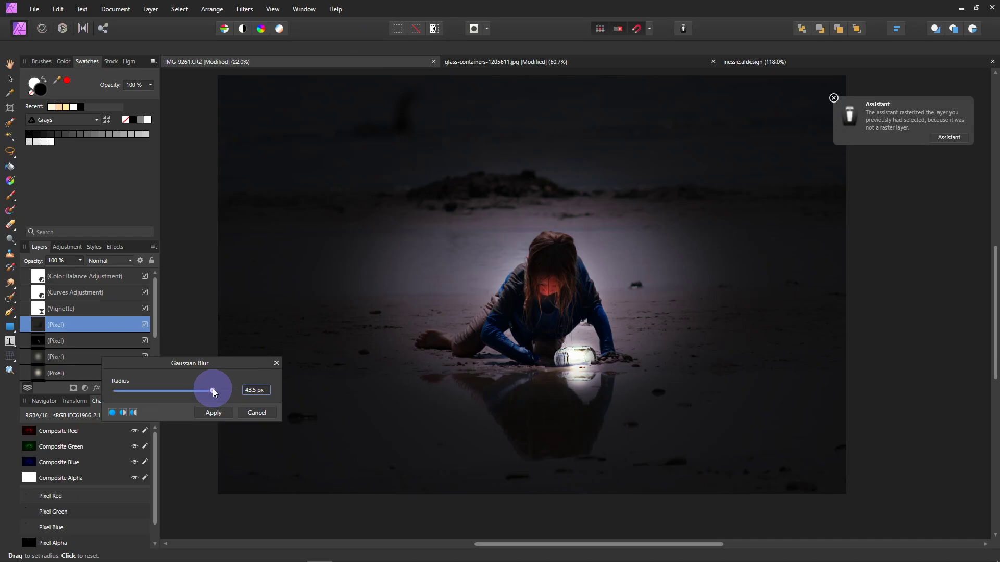
{"action": "left_click_drag", "start_coordinate": [213, 388], "coordinate": [175, 412]}
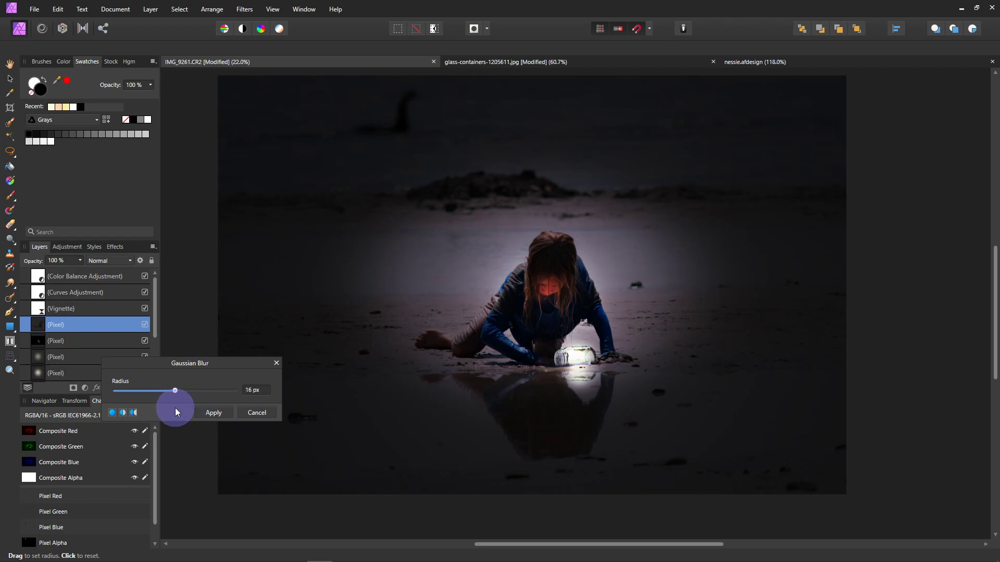
{"action": "left_click", "coordinate": [223, 417]}
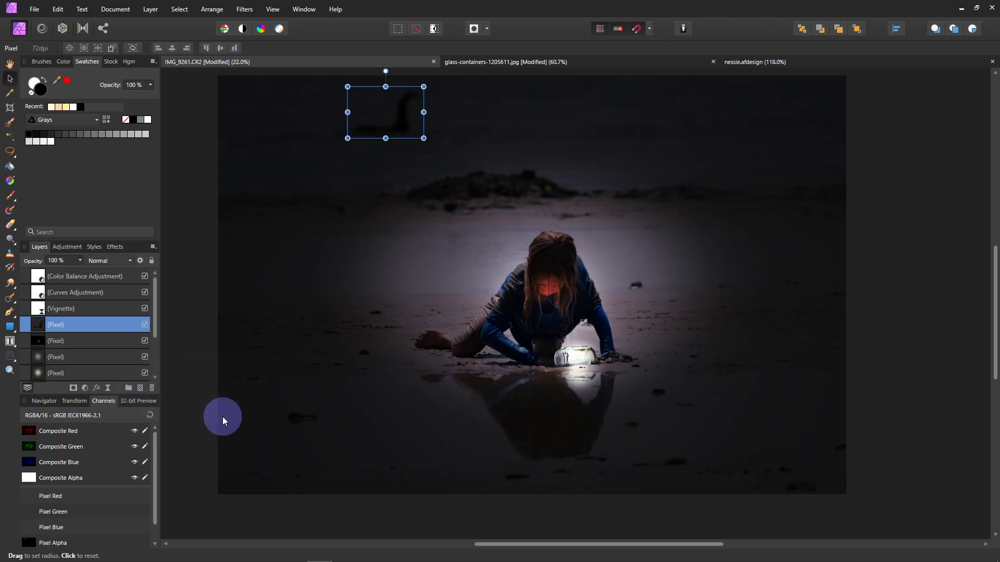
Set the Nessie layer to Multiply at 47% opacity, then deselect it.
{"action": "left_click", "coordinate": [124, 261]}
{"action": "left_click", "coordinate": [116, 301]}
{"action": "left_click", "coordinate": [80, 260]}
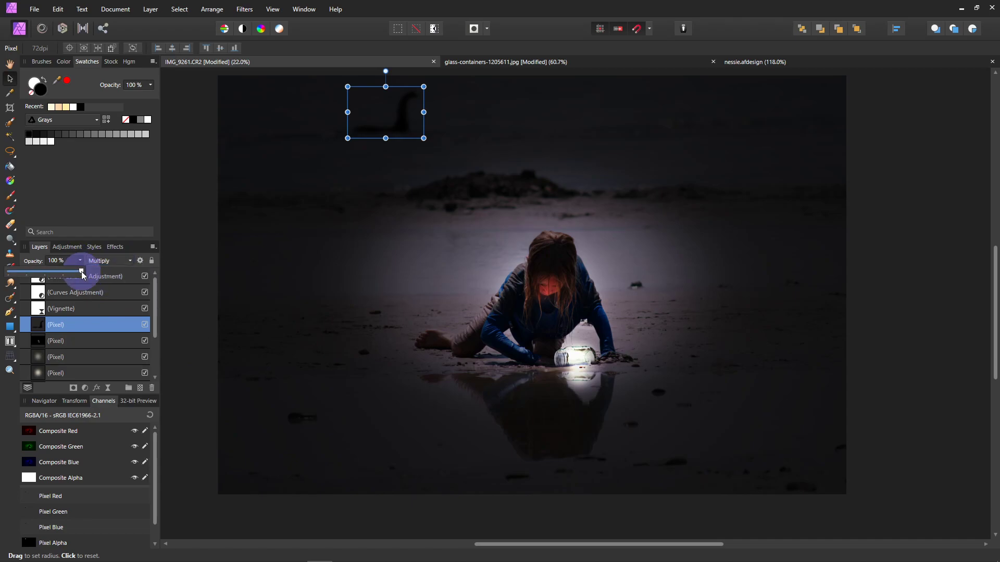
{"action": "left_click_drag", "start_coordinate": [82, 273], "coordinate": [44, 270]}
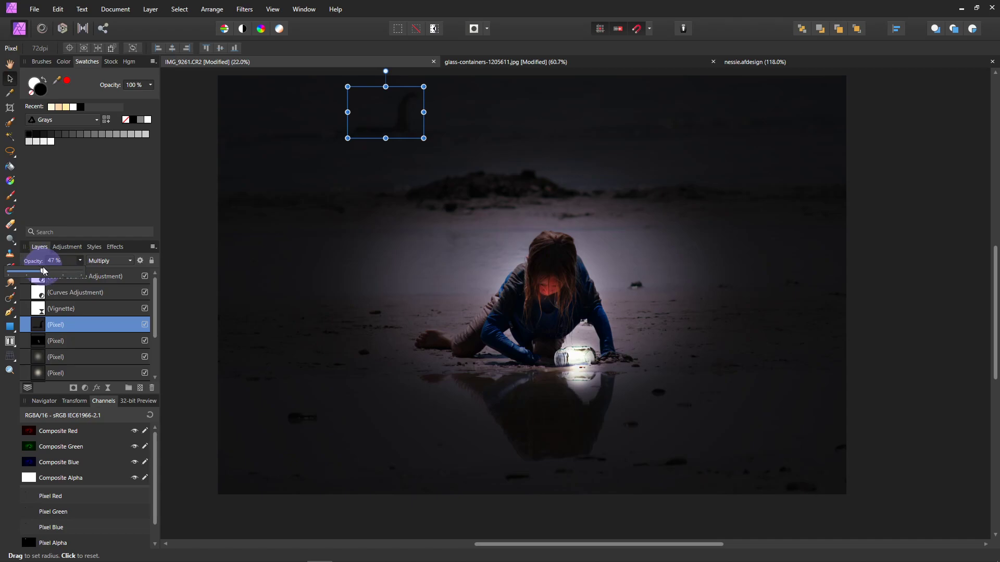
{"action": "left_click", "coordinate": [183, 158]}
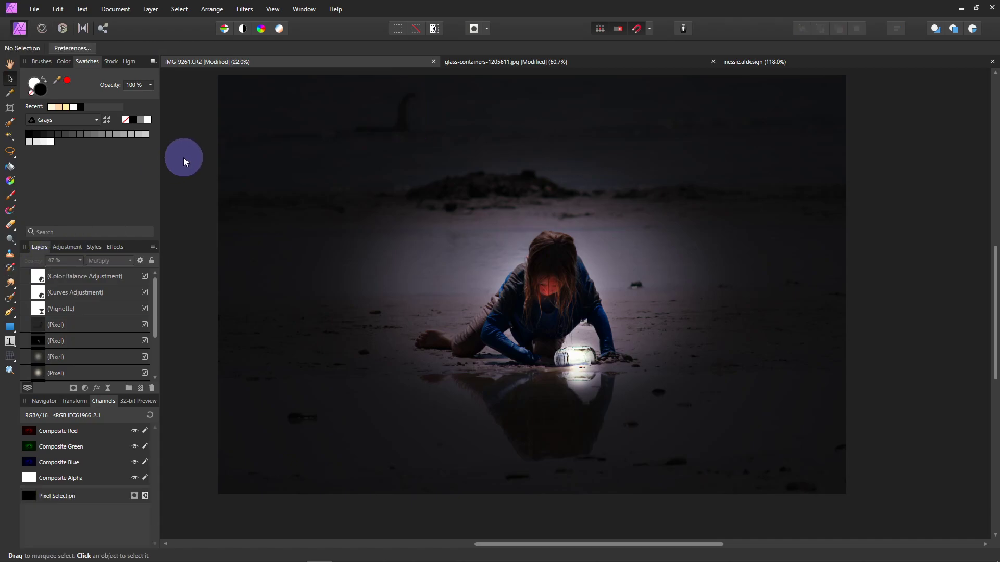